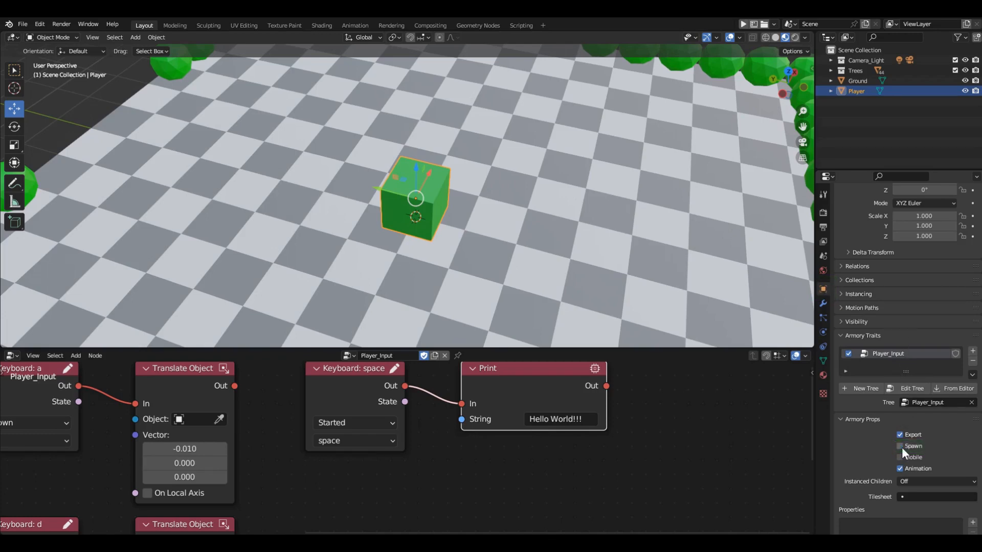
# - Run the game to check the scene without the Player spawned, and close the game window
pyautogui.press('F5')
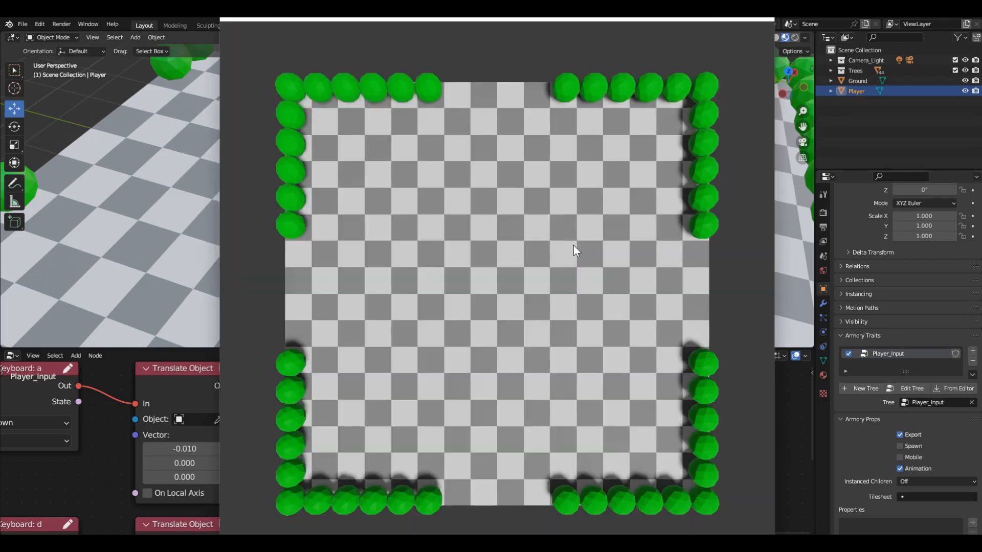
pyautogui.press('Escape')
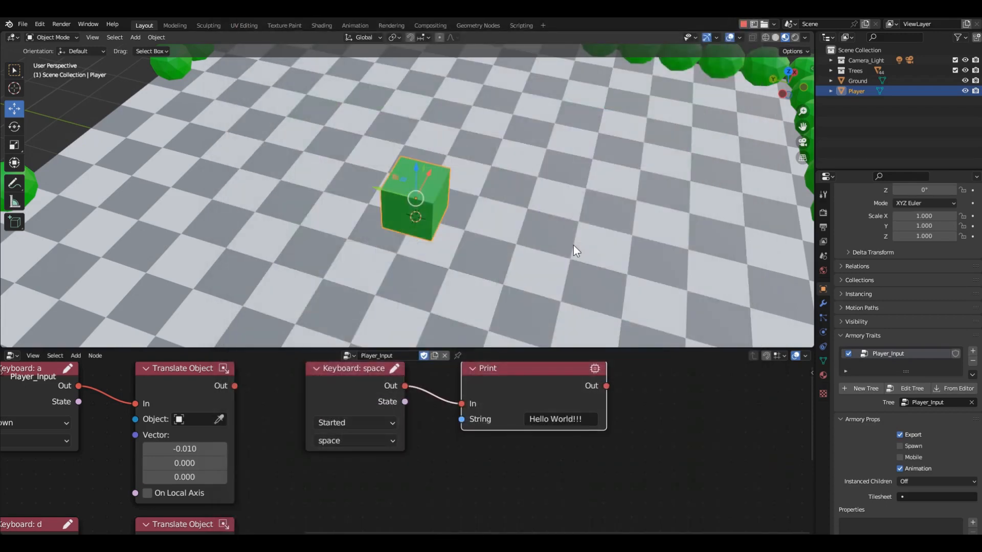
# - Move the Player cube along the X axis until it sits outside the ground plane, beyond the trees
pyautogui.scroll(-8, 417, 249)
pyautogui.press('KP_7')
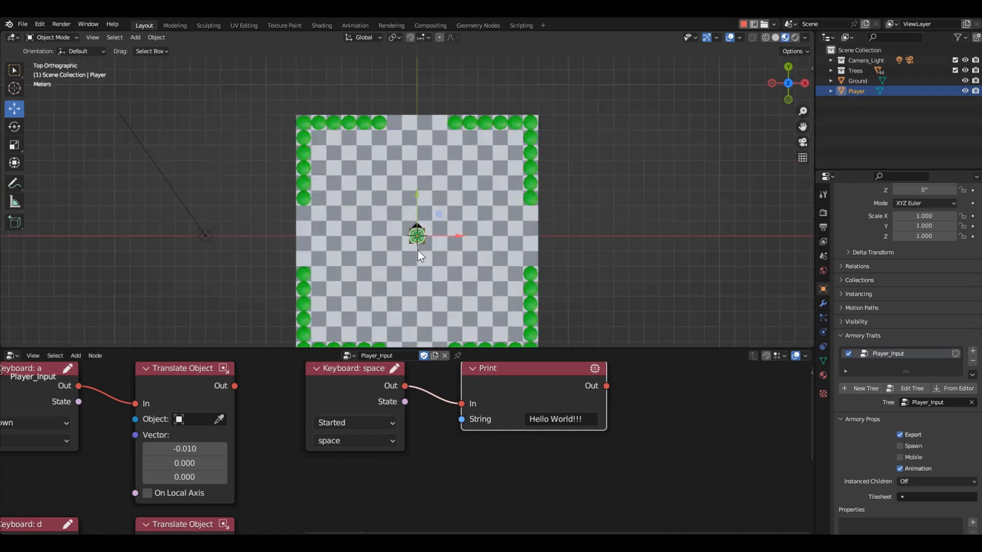
pyautogui.moveTo(455, 238); pyautogui.dragTo(625, 236)
pyautogui.moveTo(418, 302); pyautogui.dragTo(519, 227, button='middle')
pyautogui.scroll(3, 523, 219)
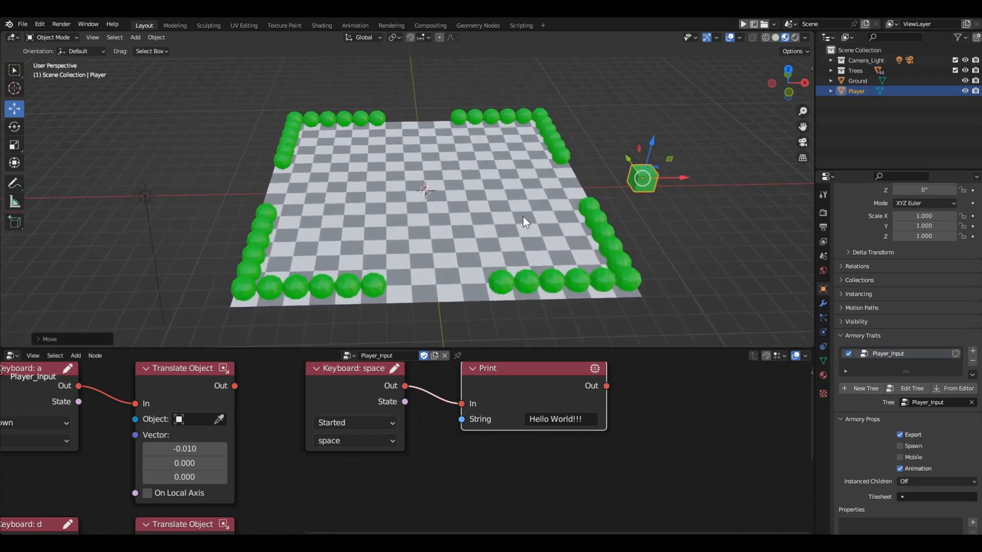
# - Enlarge the node editor area and unlink the Player_Input tree from it
pyautogui.moveTo(530, 348); pyautogui.dragTo(531, 124)
pyautogui.keyDown('shift'); pyautogui.moveTo(566, 97); pyautogui.dragTo(535, 117, button='middle'); pyautogui.keyUp('shift')
pyautogui.scroll(-2, 336, 249)
pyautogui.moveTo(336, 249); pyautogui.dragTo(490, 238, button='middle')
pyautogui.click(445, 132)
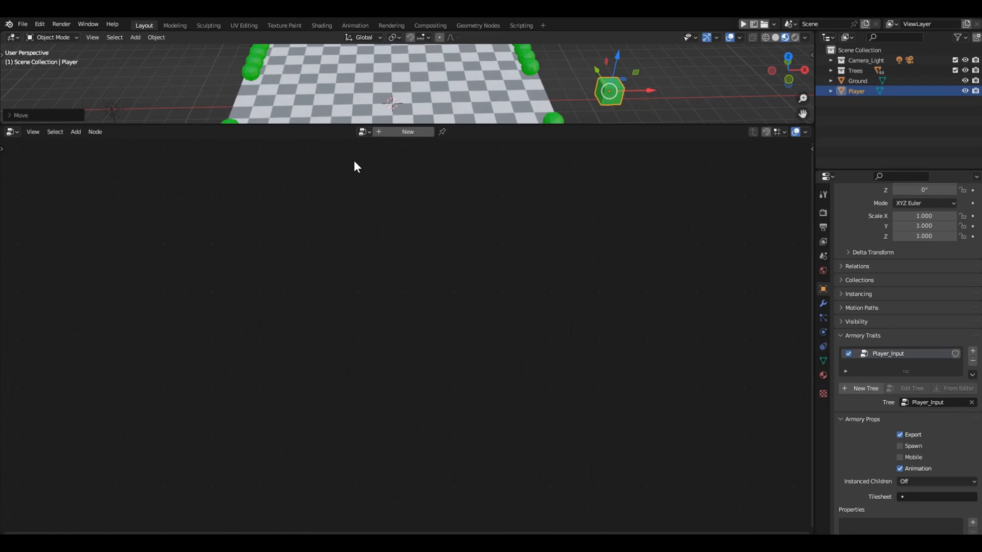
pyautogui.click(364, 132)
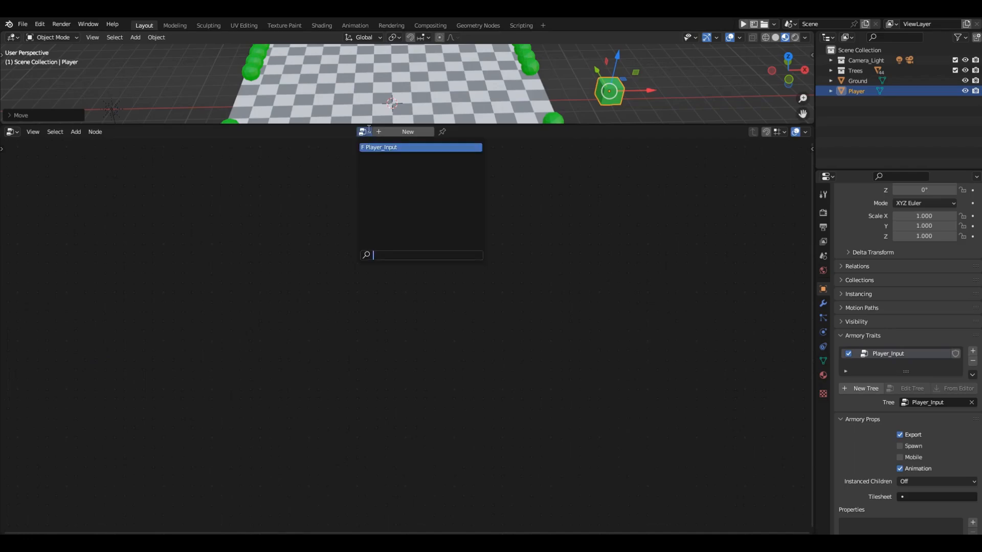
pyautogui.click(368, 129)
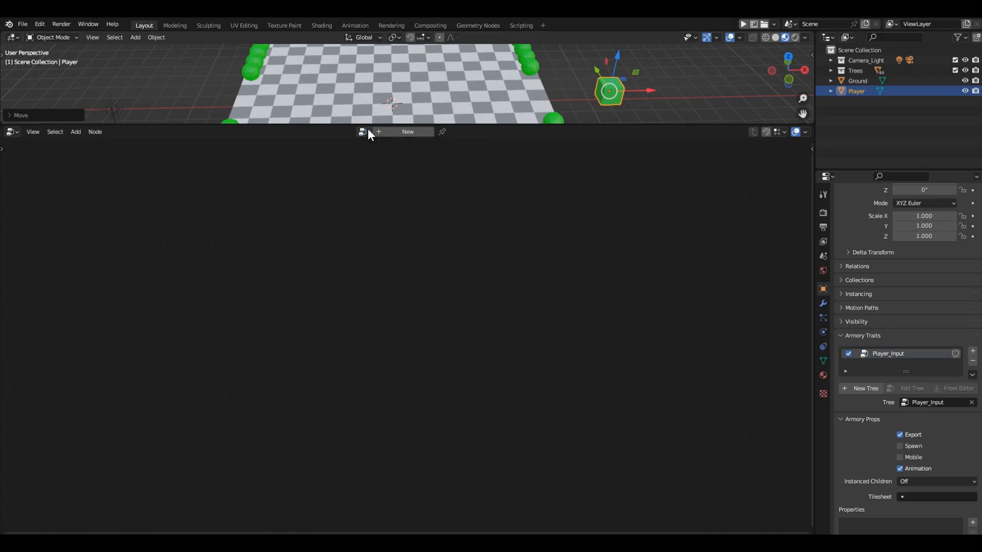
# - Create a new logic tree and name it Game_Init
pyautogui.click(419, 132)
pyautogui.click(409, 132)
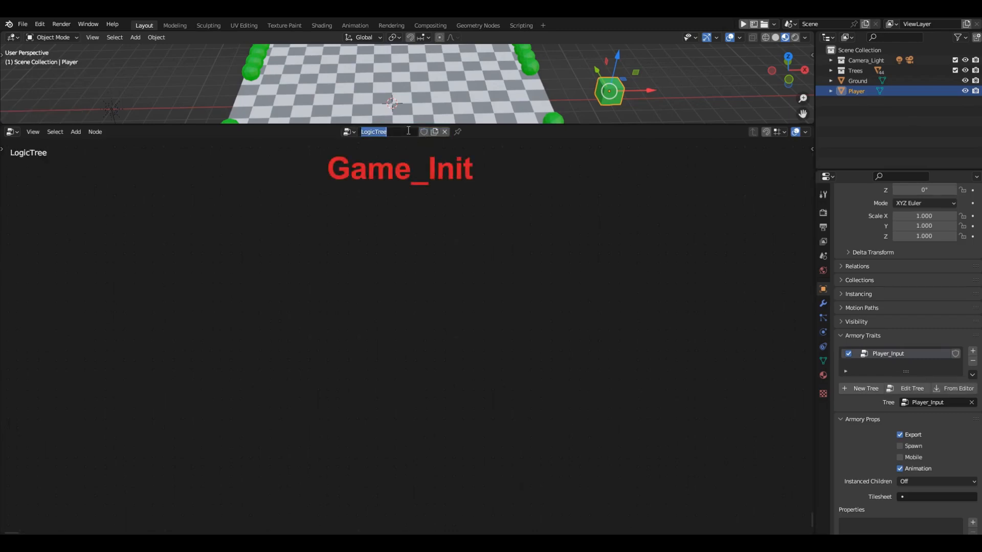
pyautogui.write('Game_Init')
pyautogui.press('Return')
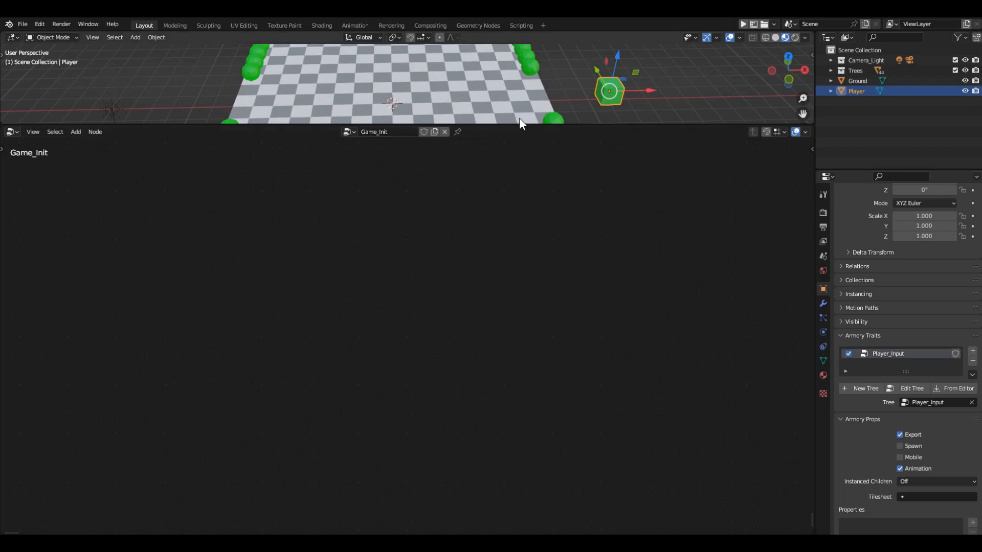
# - Add a Nodes trait to the Ground object and assign the Game_Init tree to it
pyautogui.moveTo(520, 124); pyautogui.dragTo(512, 279)
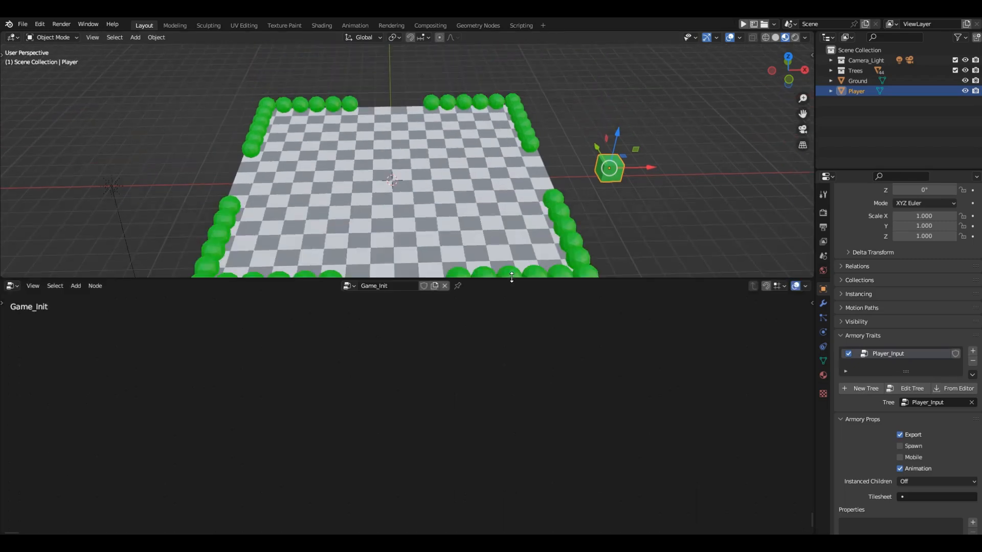
pyautogui.click(695, 204)
pyautogui.click(515, 194)
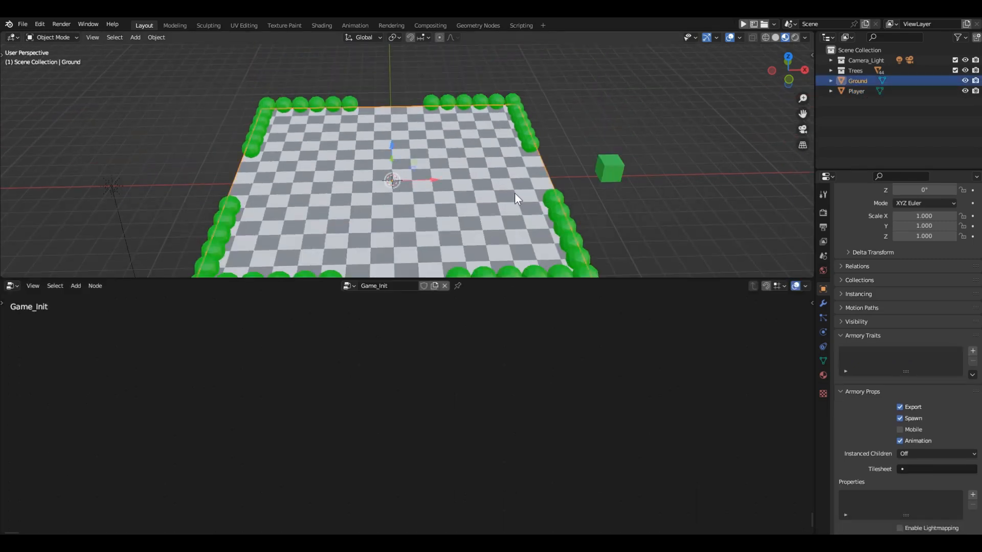
pyautogui.click(972, 351)
pyautogui.click(833, 370)
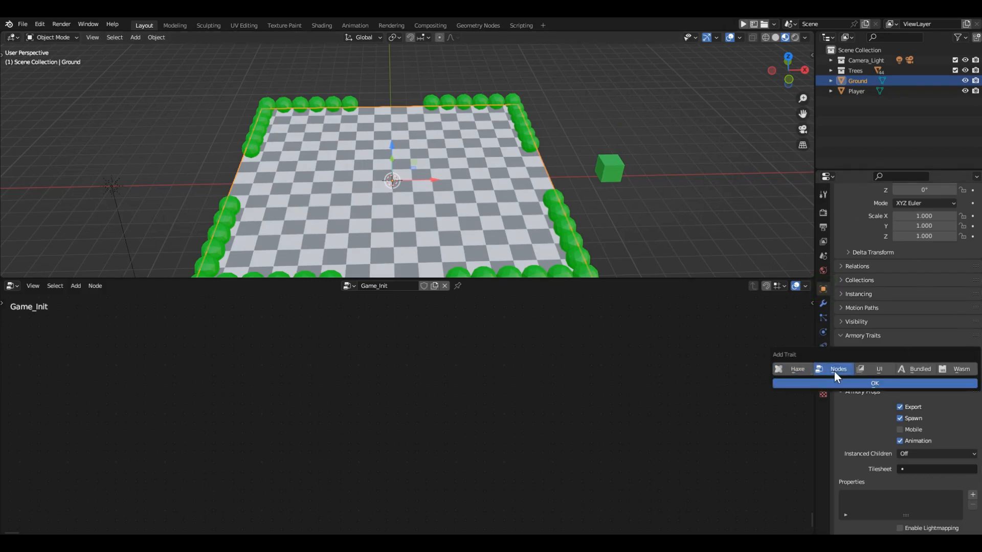
pyautogui.click(876, 382)
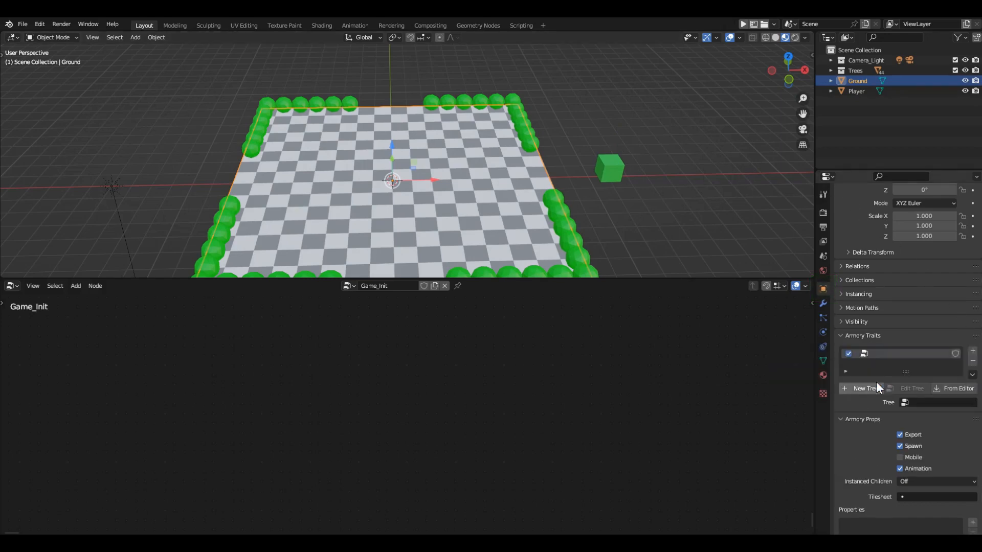
pyautogui.click(924, 403)
pyautogui.click(916, 418)
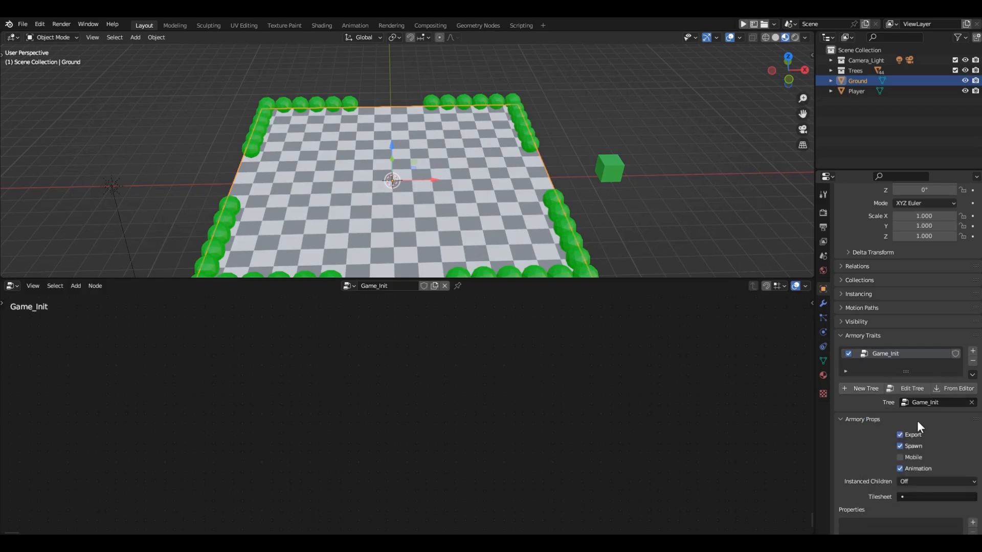
# - Add an On Init event node to the Game_Init tree
pyautogui.hotkey('shift', 'a')
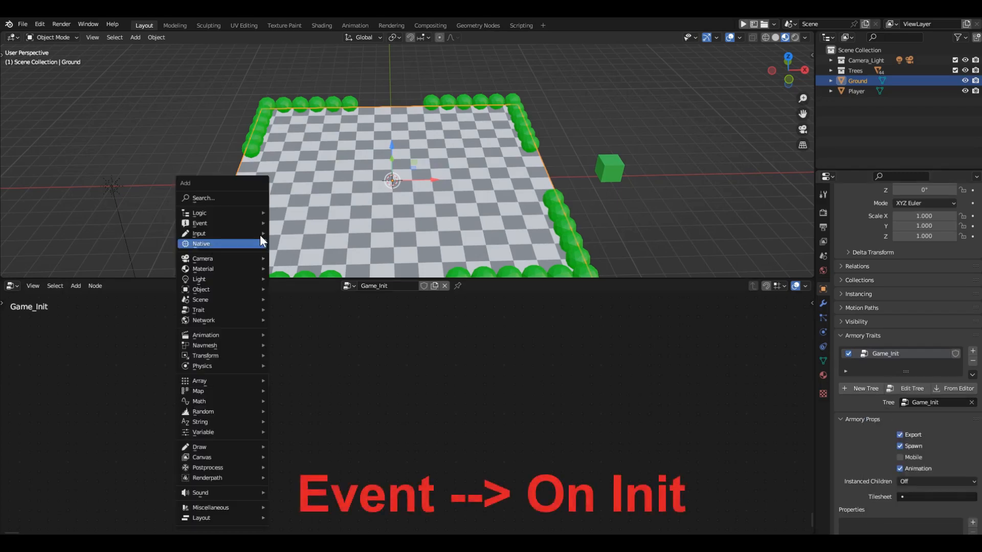
pyautogui.moveTo(253, 223)
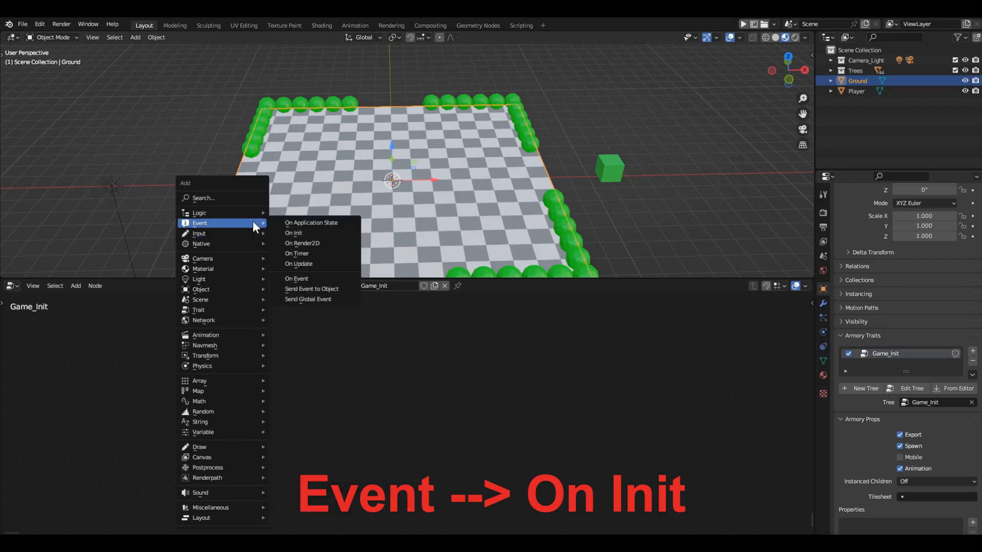
pyautogui.click(302, 232)
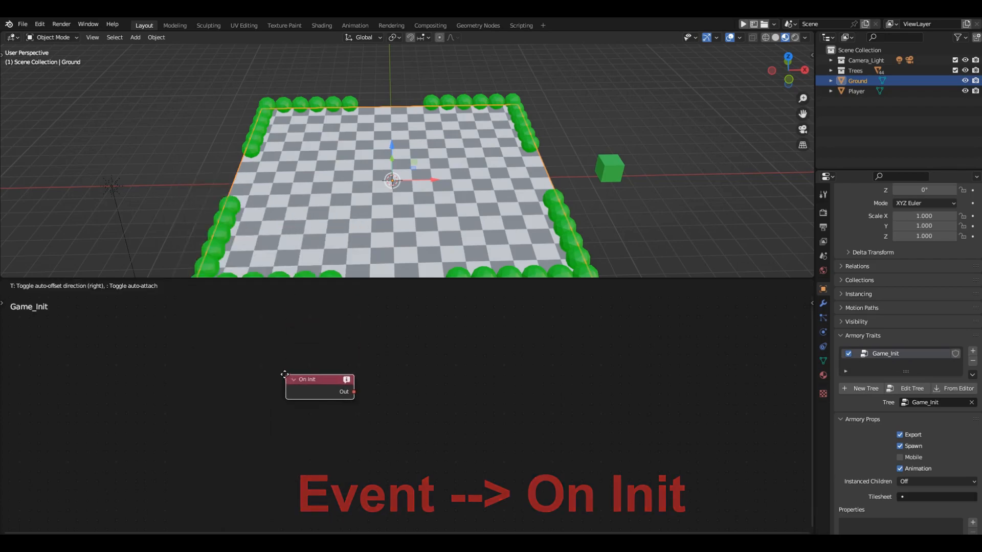
pyautogui.click(246, 361)
pyautogui.scroll(3, 271, 374)
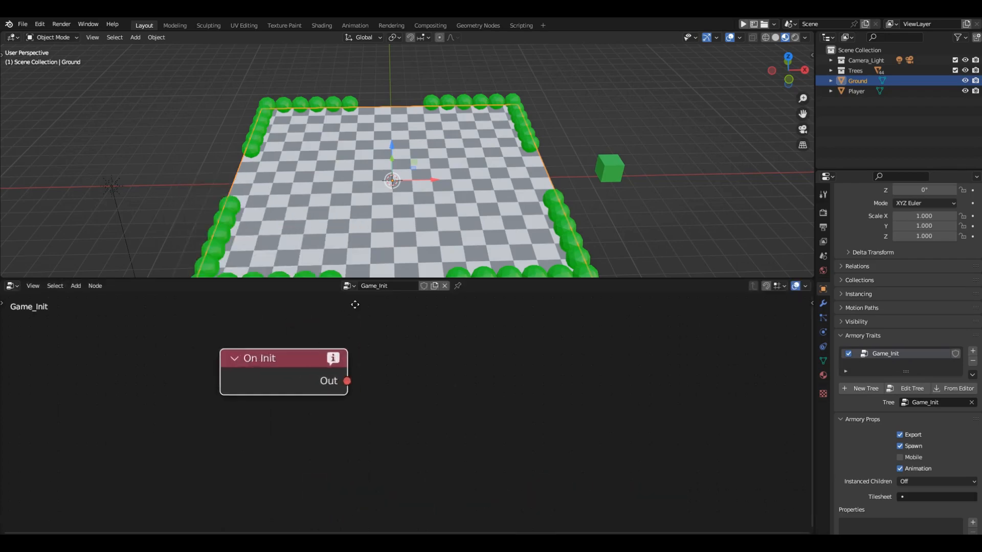
pyautogui.keyDown('ctrl'); pyautogui.moveTo(355, 305); pyautogui.dragTo(408, 482, button='middle'); pyautogui.keyUp('ctrl')
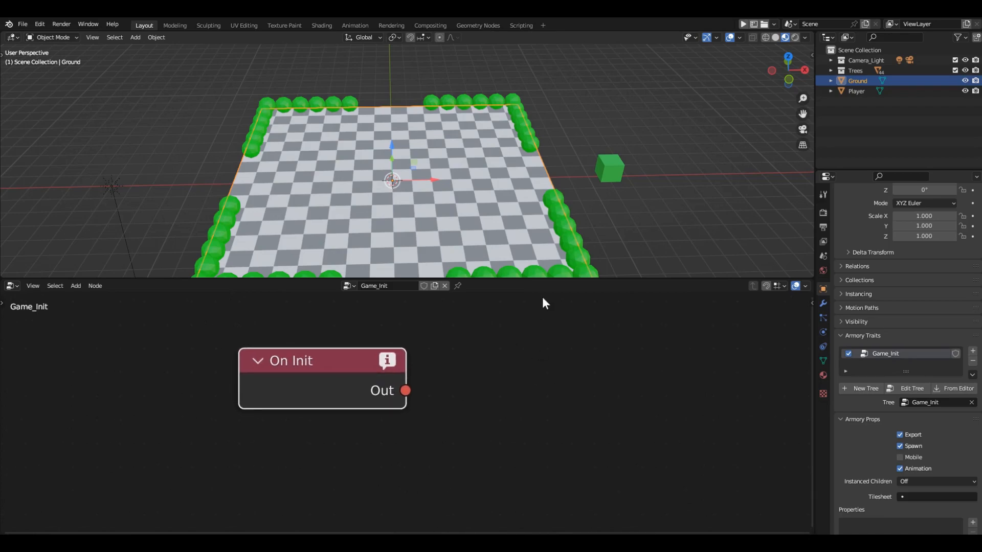
# - Add a Spawn Object By Name node and connect On Init's Out to its In input
pyautogui.moveTo(554, 279); pyautogui.dragTo(582, 113)
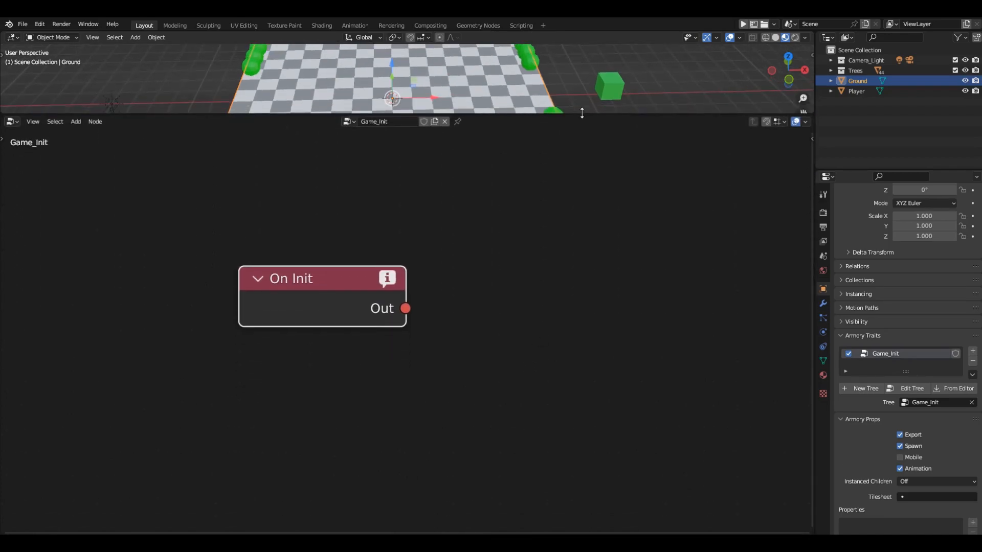
pyautogui.moveTo(530, 289); pyautogui.dragTo(413, 305, button='middle')
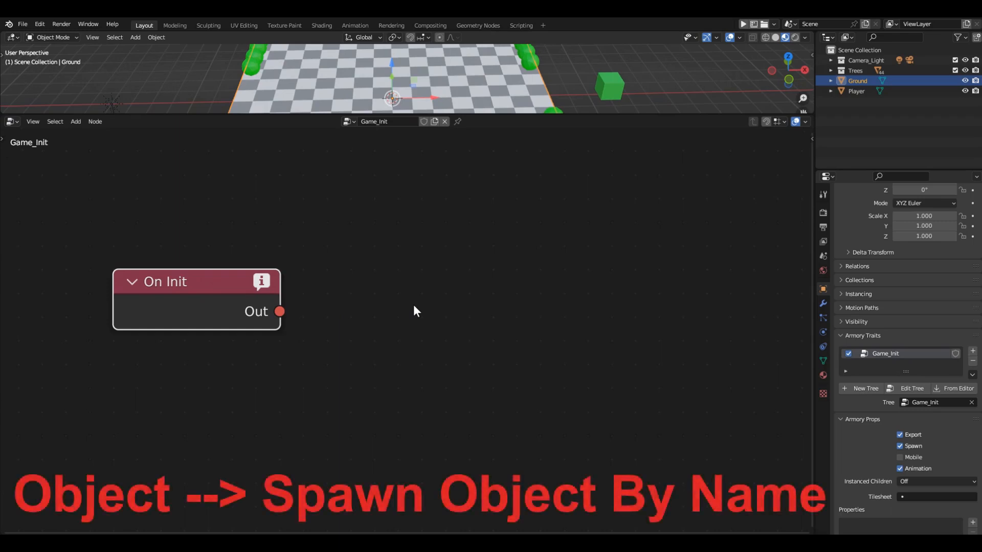
pyautogui.hotkey('shift', 'a')
pyautogui.moveTo(375, 291)
pyautogui.click(463, 95)
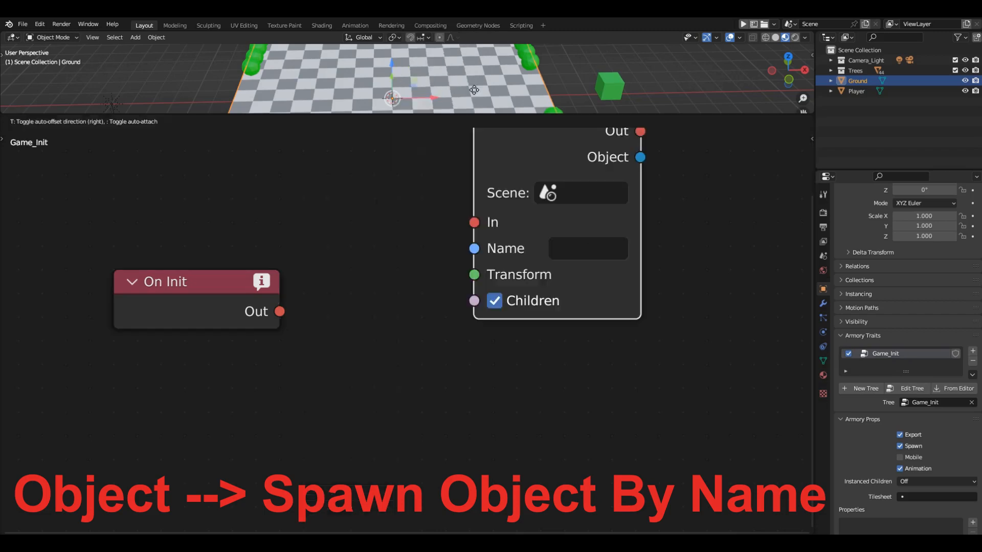
pyautogui.moveTo(281, 312); pyautogui.dragTo(362, 334)
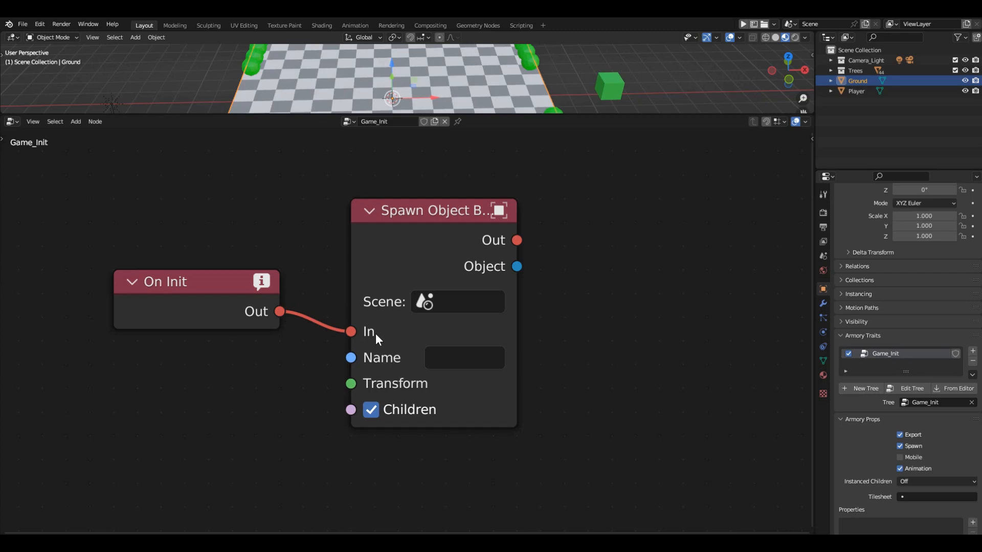
# - Widen the Spawn Object By Name node and set its scene to Scene
pyautogui.moveTo(515, 335); pyautogui.dragTo(585, 331)
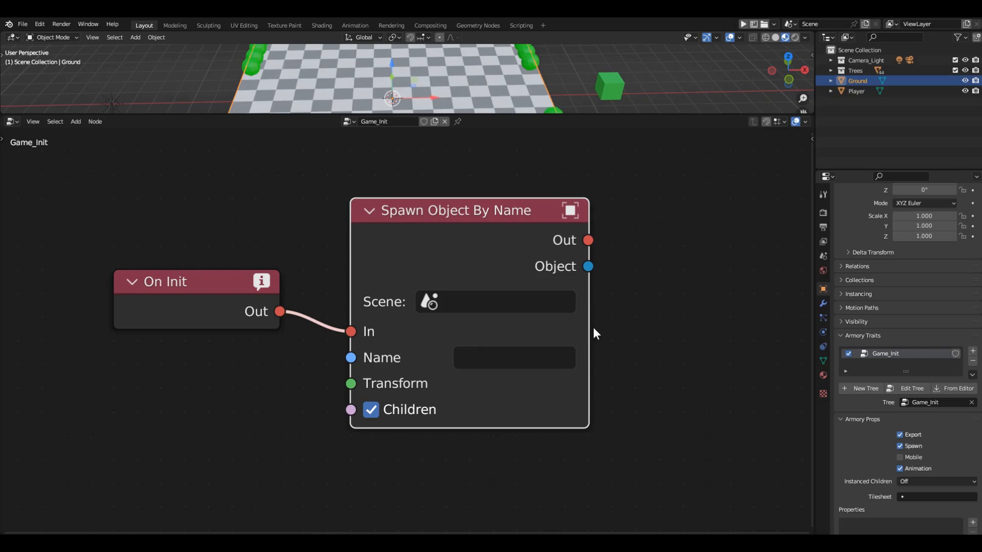
pyautogui.click(537, 303)
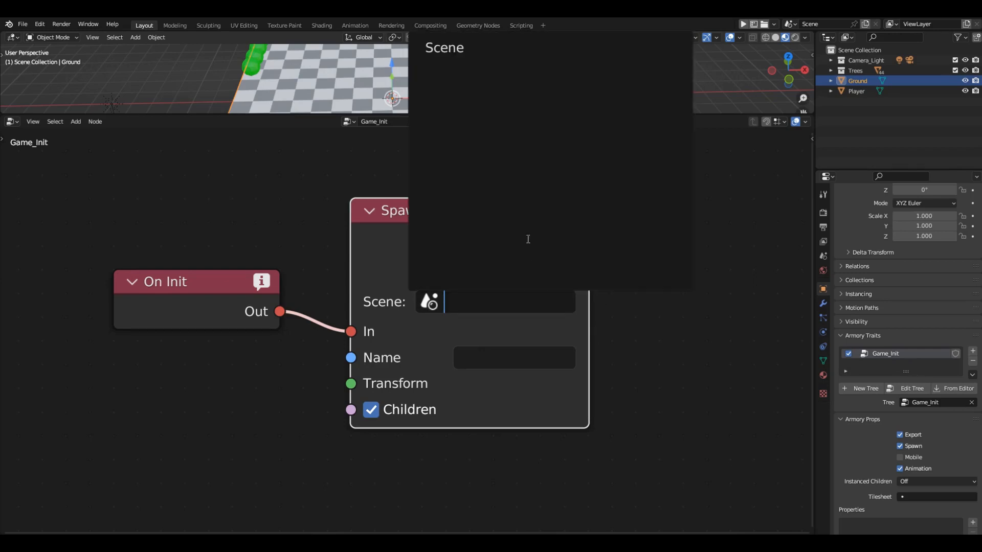
pyautogui.click(464, 48)
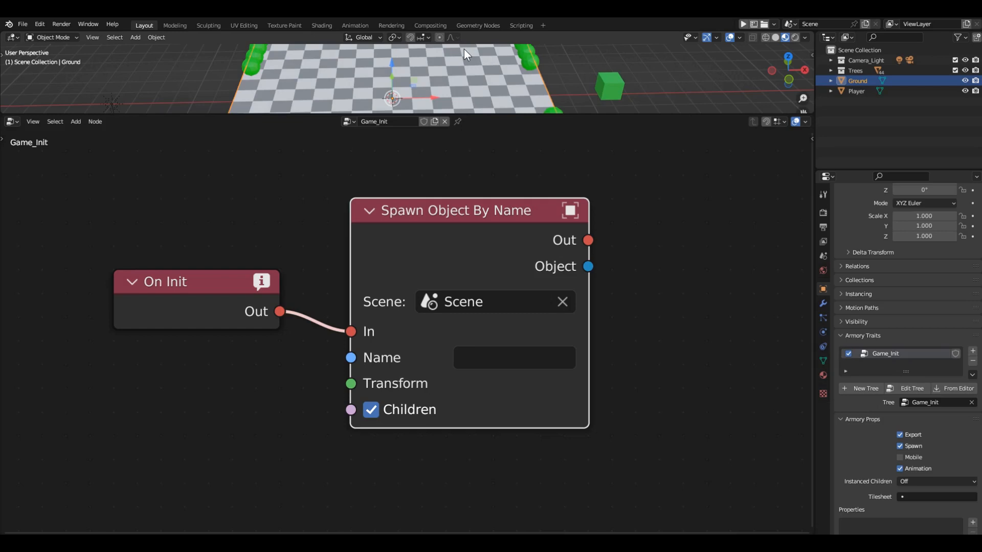
# - Copy the cube's object name, Player, into the Name input of the Spawn Object By Name node
pyautogui.click(612, 84)
pyautogui.press('F2')
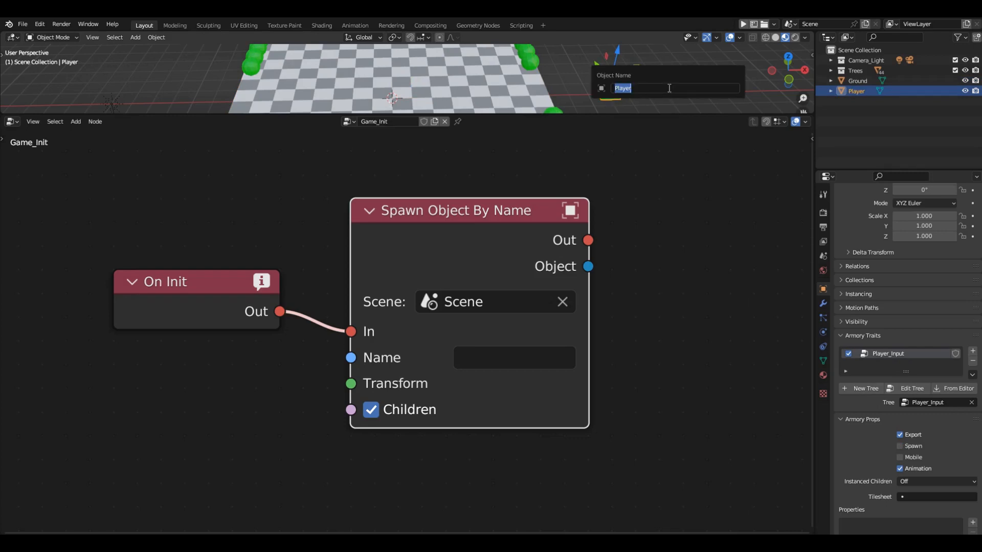
pyautogui.hotkey('ctrl', 'c')
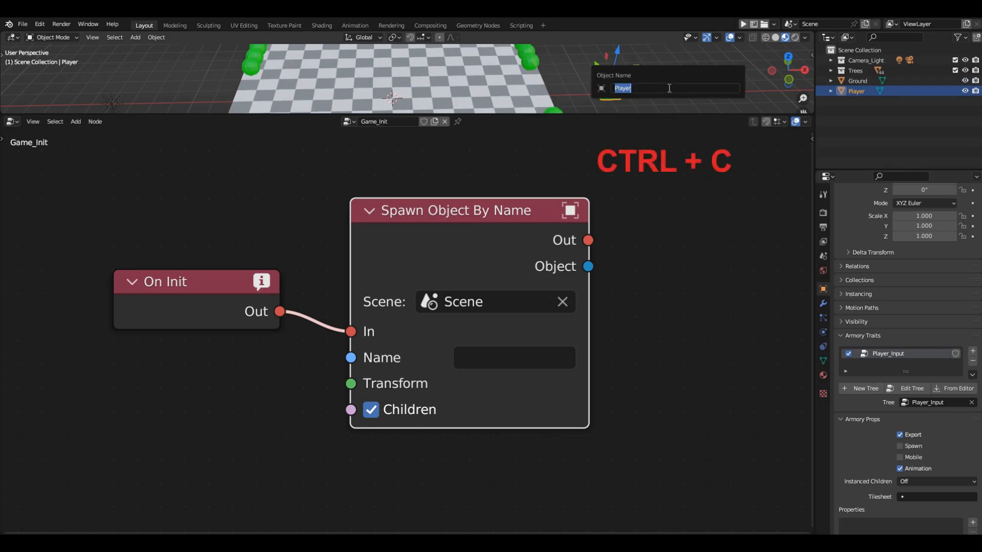
pyautogui.press('Escape')
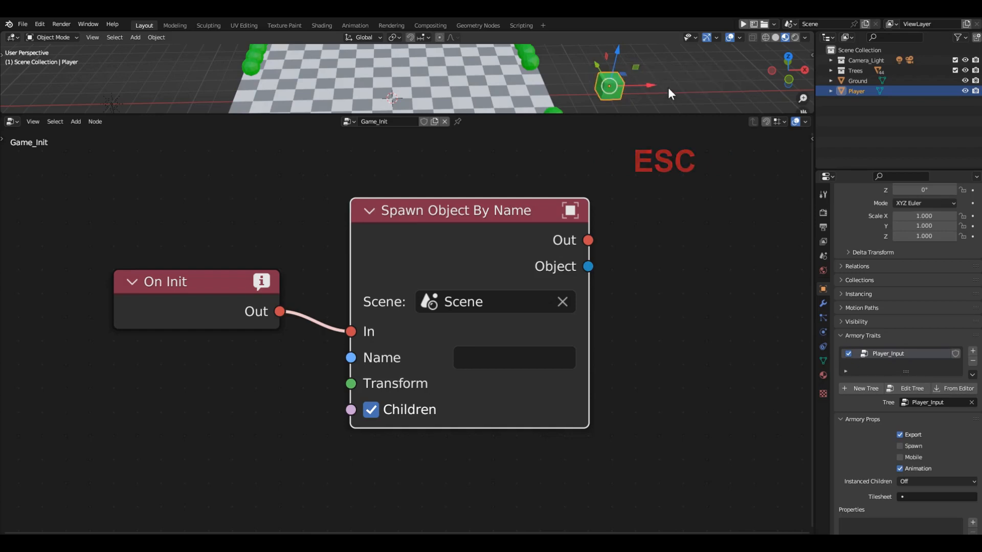
pyautogui.hotkey('ctrl', 'v')
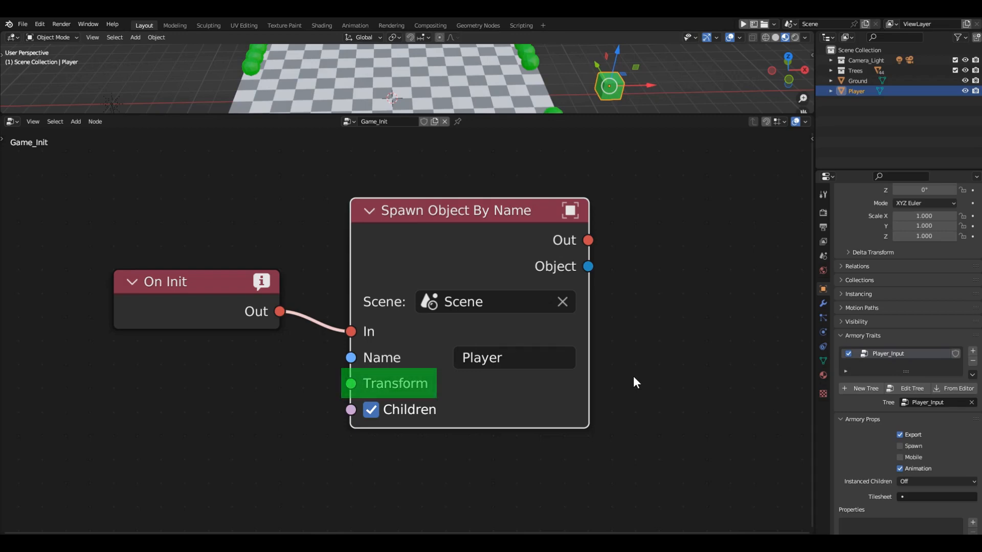
# - Move On Init up to make room and add a Transform variable node below it, connected to the spawn node's Transform input
pyautogui.moveTo(224, 279); pyautogui.dragTo(224, 205)
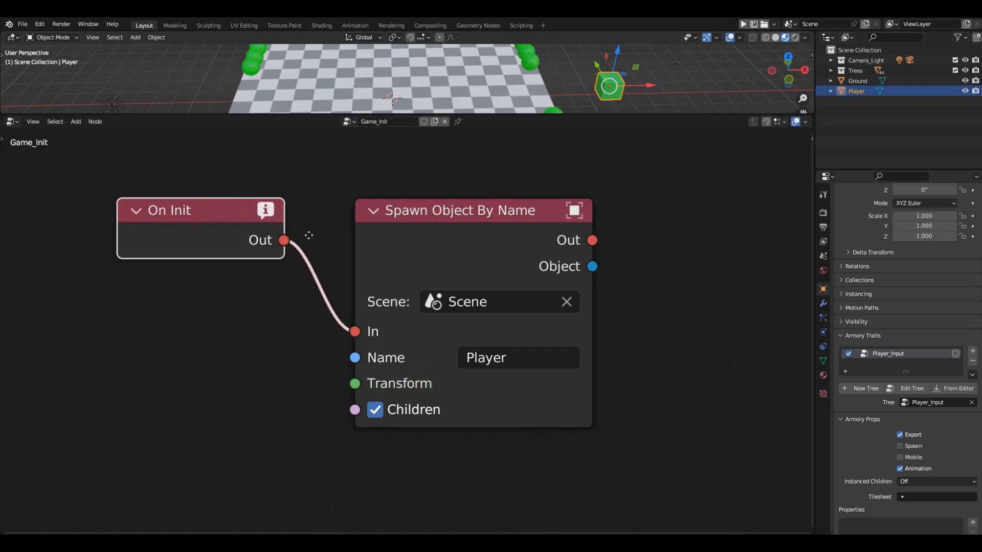
pyautogui.moveTo(413, 214); pyautogui.dragTo(520, 204, button='middle')
pyautogui.hotkey('shift', 'a')
pyautogui.moveTo(529, 340)
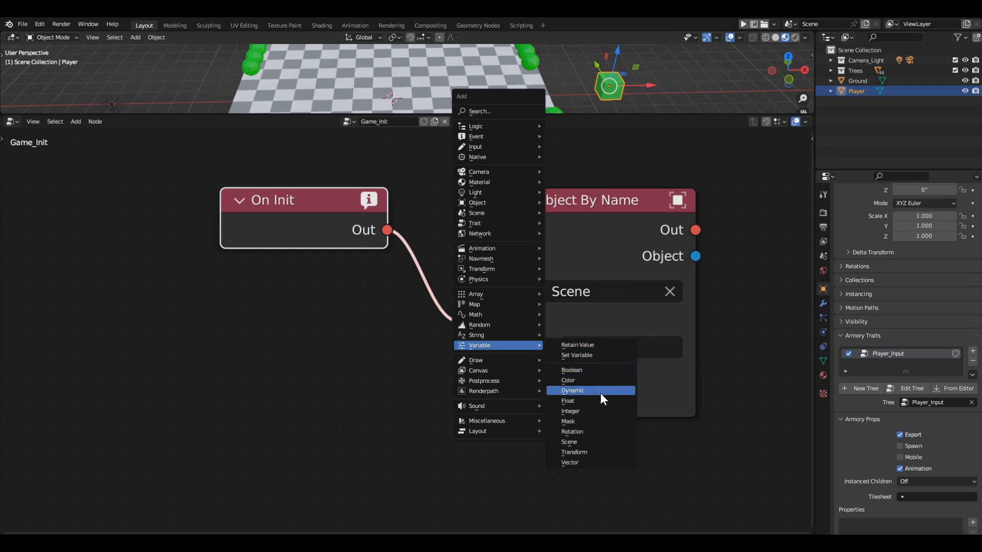
pyautogui.click(602, 453)
pyautogui.click(246, 327)
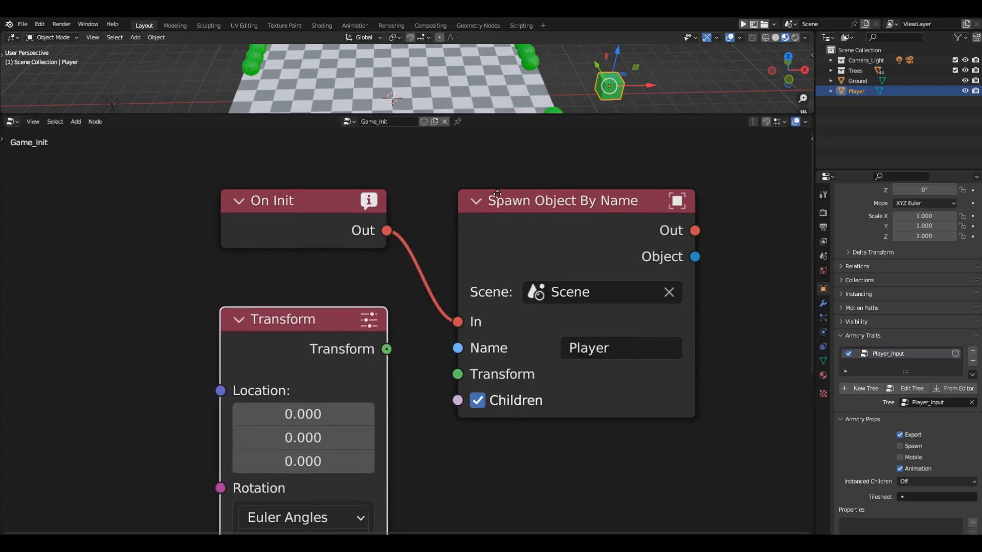
pyautogui.scroll(-3, 497, 194)
pyautogui.moveTo(438, 278); pyautogui.dragTo(476, 292)
# - Set the Z location of the Transform node feeding Spawn Object By Name to 0.5
pyautogui.scroll(2, 450, 399)
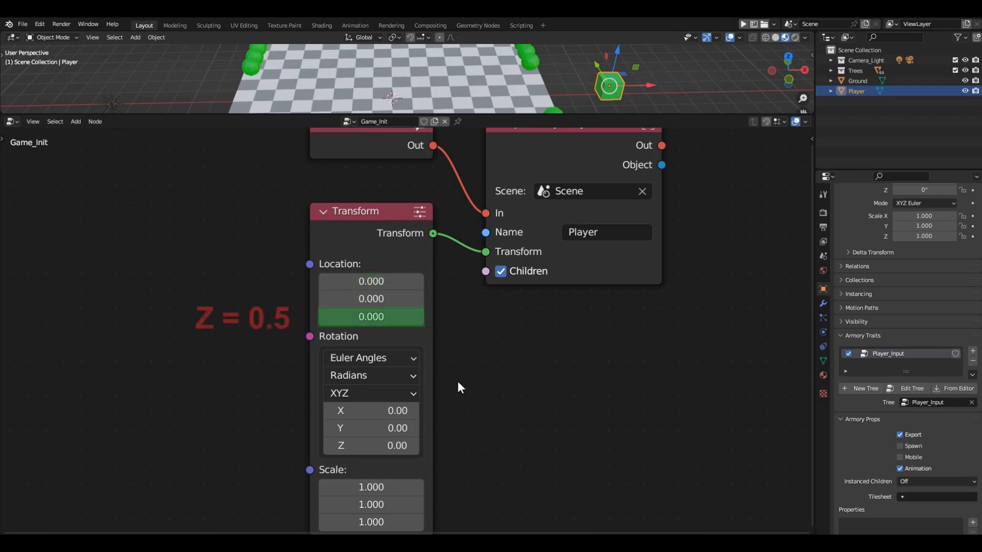
pyautogui.click(409, 318)
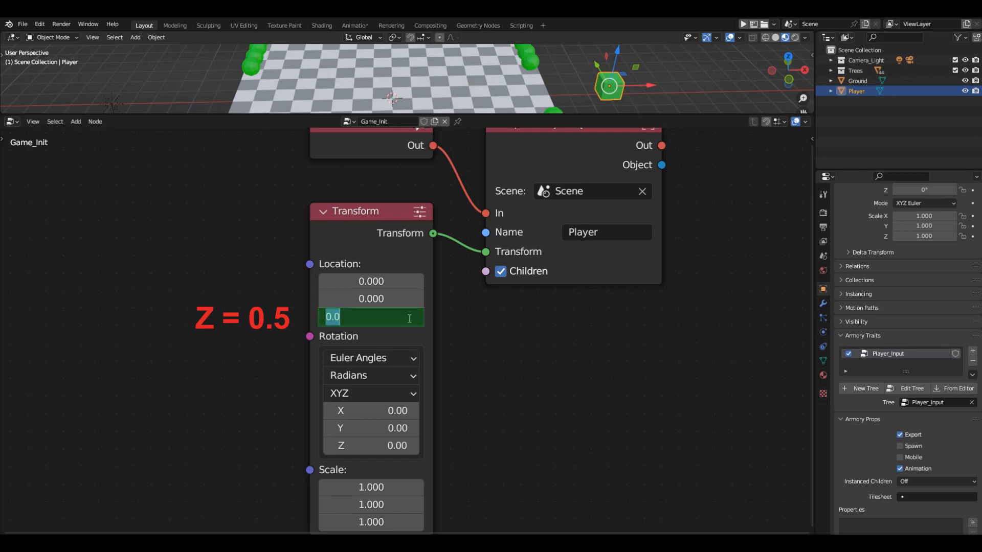
pyautogui.write('.5')
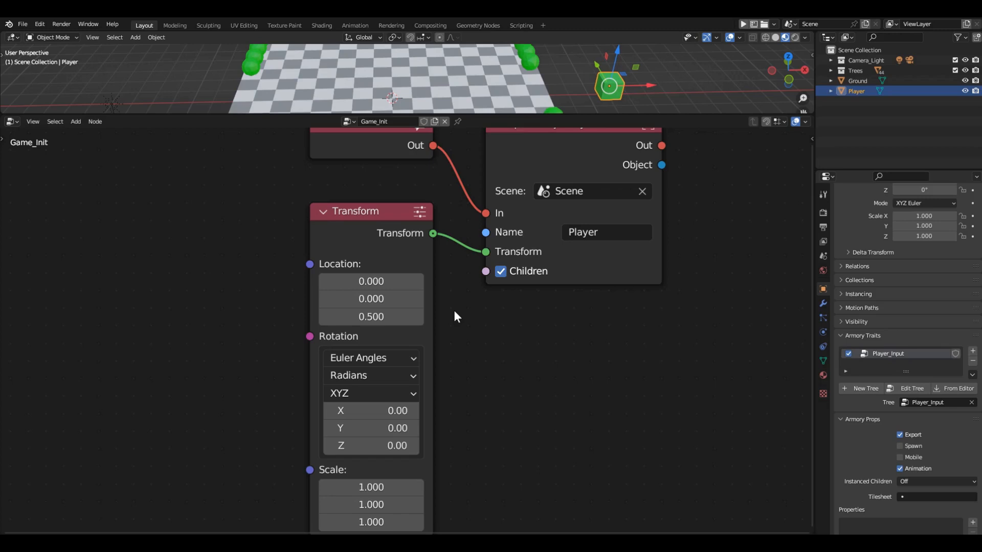
# - Run the game, test moving the cube in all four directions, stop it and save the file
pyautogui.press('F5')
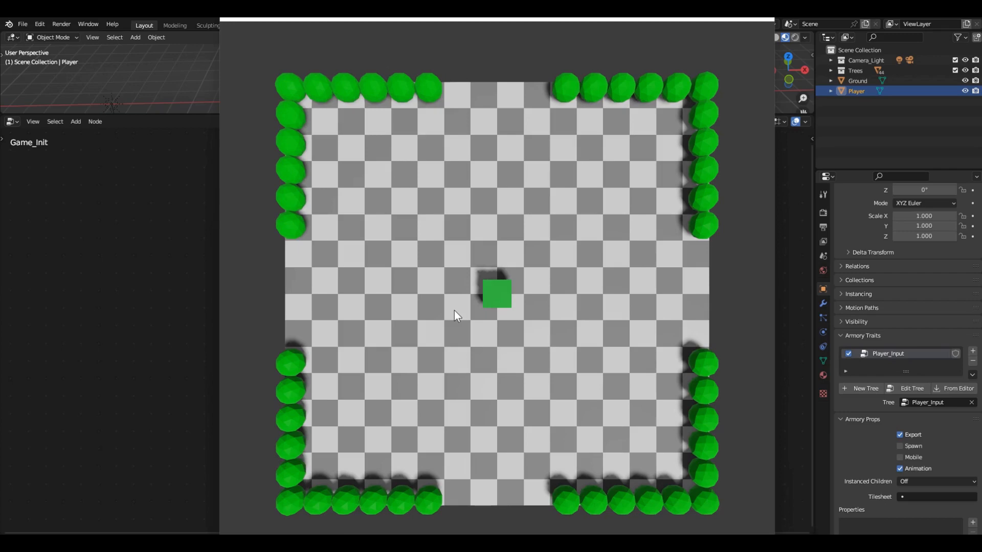
pyautogui.press('Left')
pyautogui.press('Up')
pyautogui.press('Right')
pyautogui.press('Down')
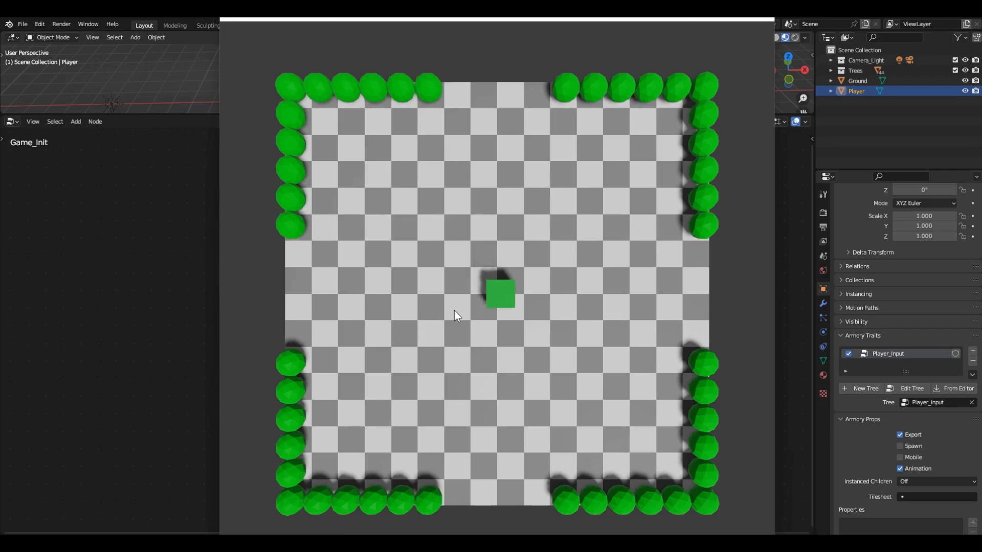
pyautogui.press('Left')
pyautogui.press('Escape')
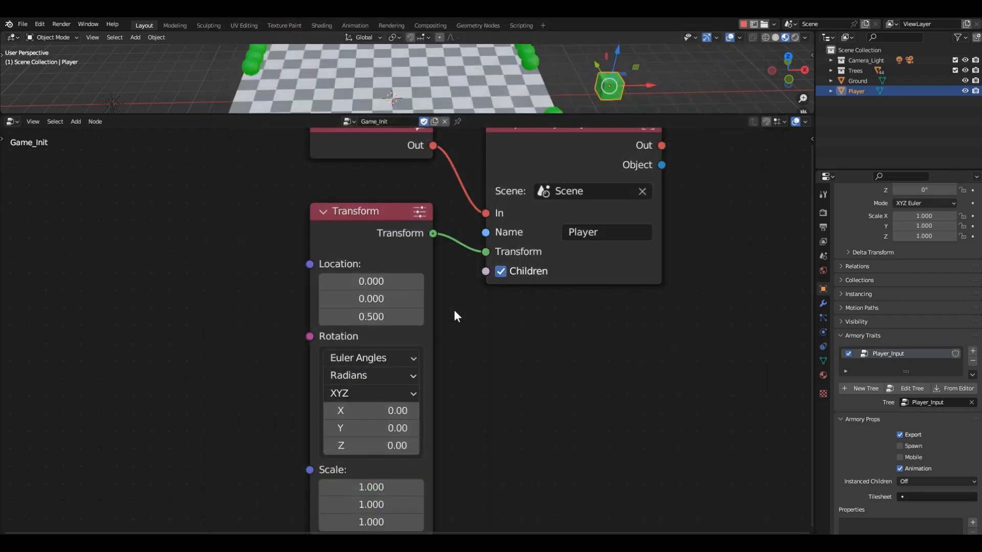
pyautogui.hotkey('ctrl', 's')
# - Insert a Sleep node between On Init and Spawn Object By Name, level with On Init, and set its Time to 2
pyautogui.hotkey('shift', 'a')
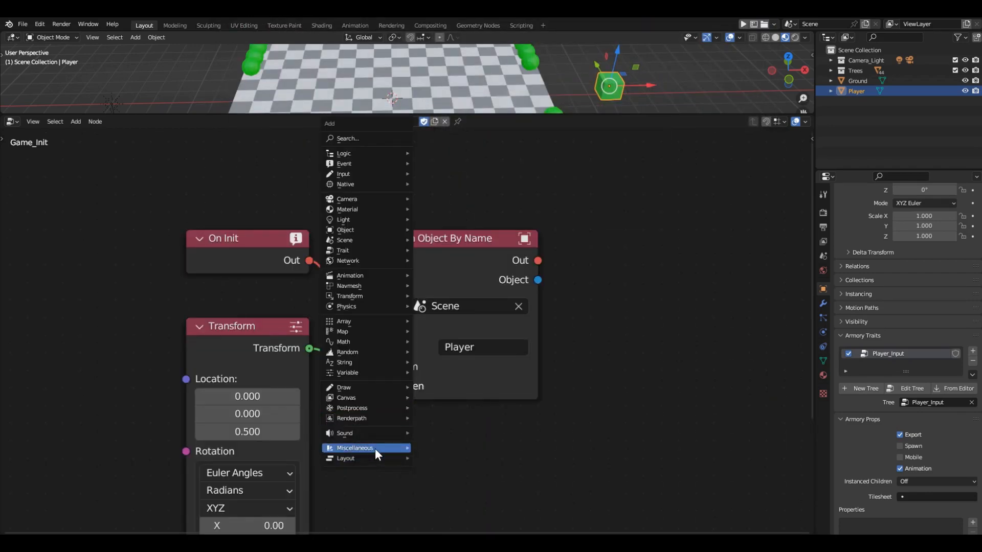
pyautogui.moveTo(386, 448)
pyautogui.click(435, 438)
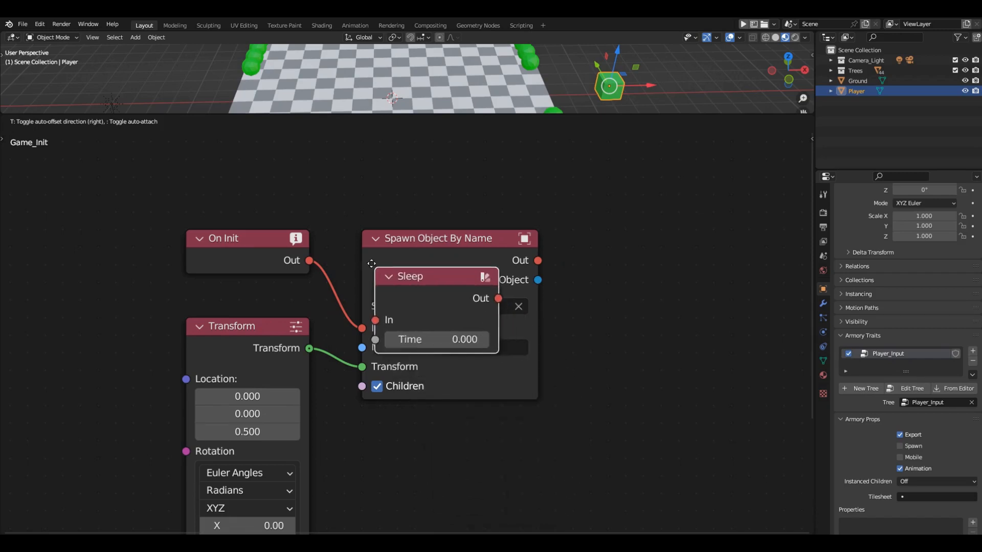
pyautogui.click(344, 256)
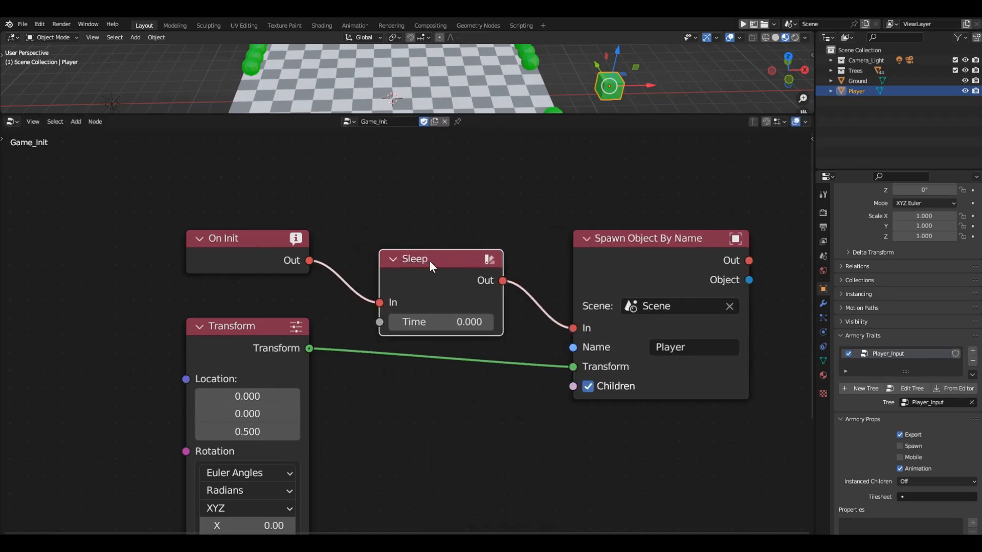
pyautogui.moveTo(432, 264); pyautogui.dragTo(426, 236)
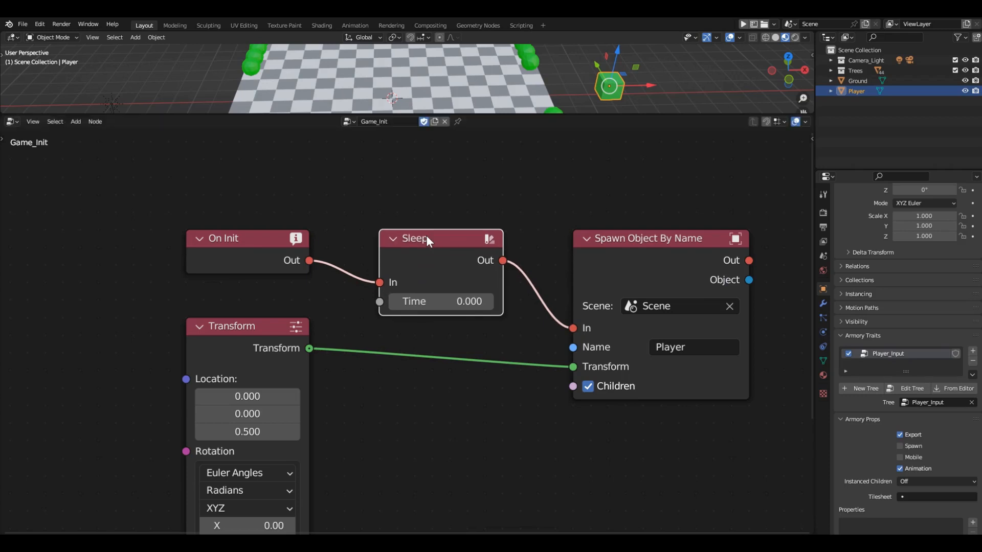
pyautogui.click(434, 298)
pyautogui.write('2')
pyautogui.press('Return')
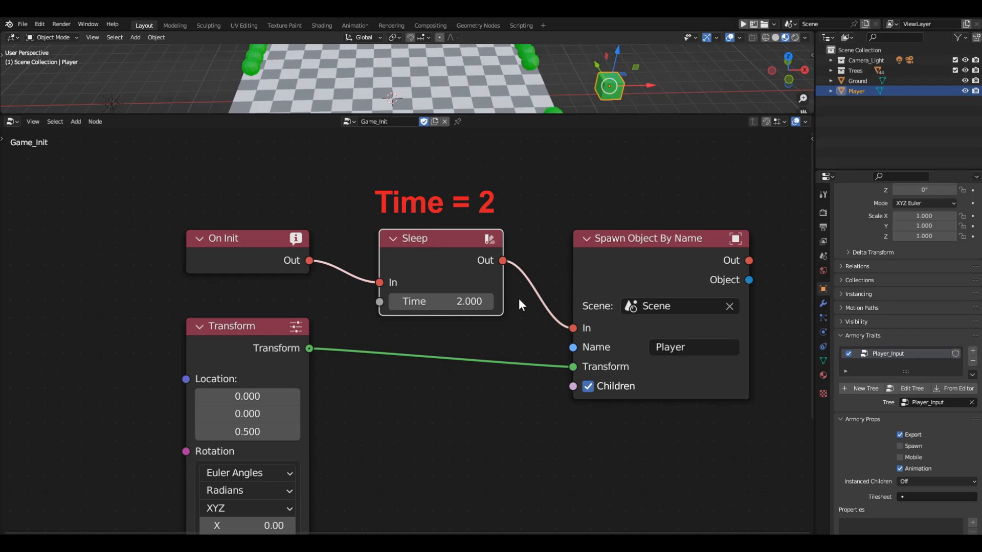
# - Run the game to check the delayed spawn, move the cube left and up, and stop the game
pyautogui.press('F5')
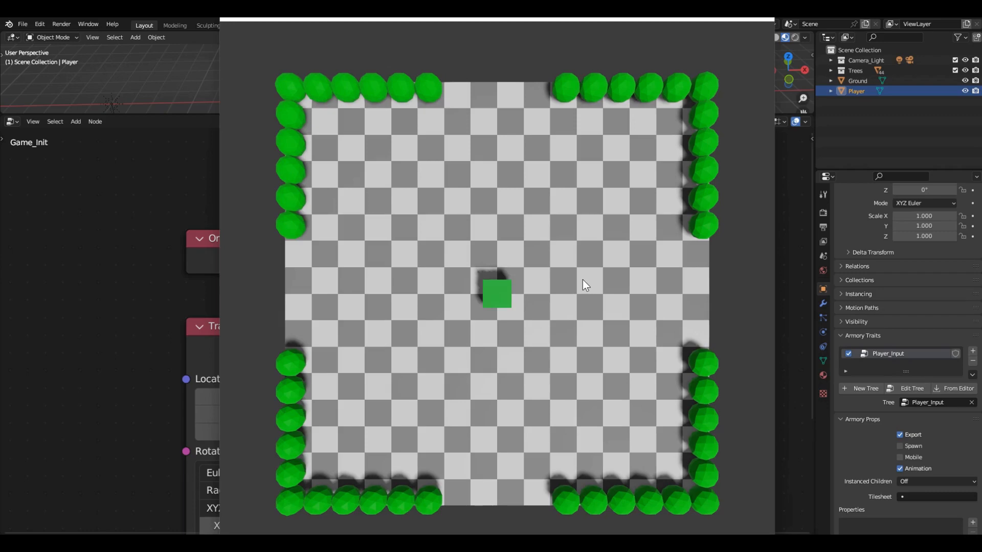
pyautogui.press('a')
pyautogui.press('w')
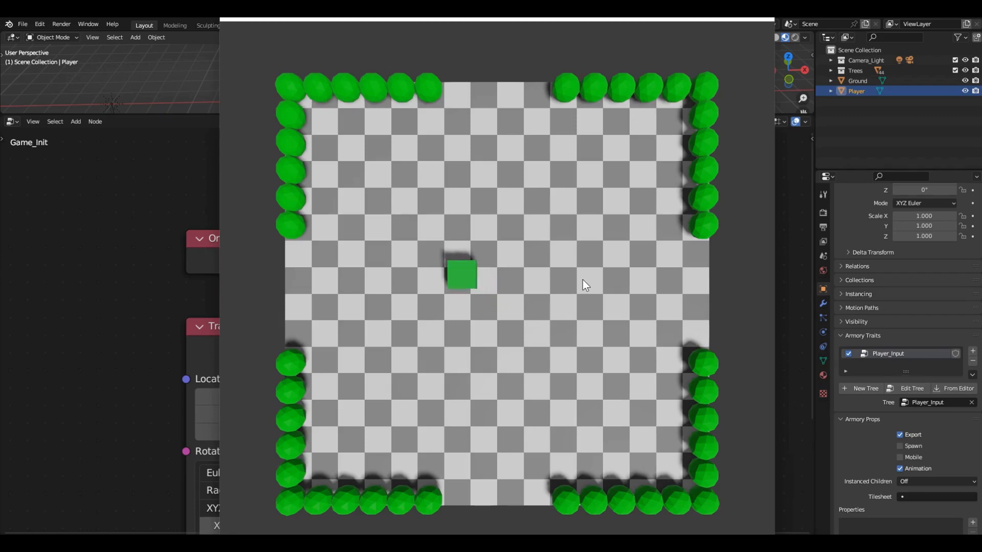
pyautogui.press('Escape')
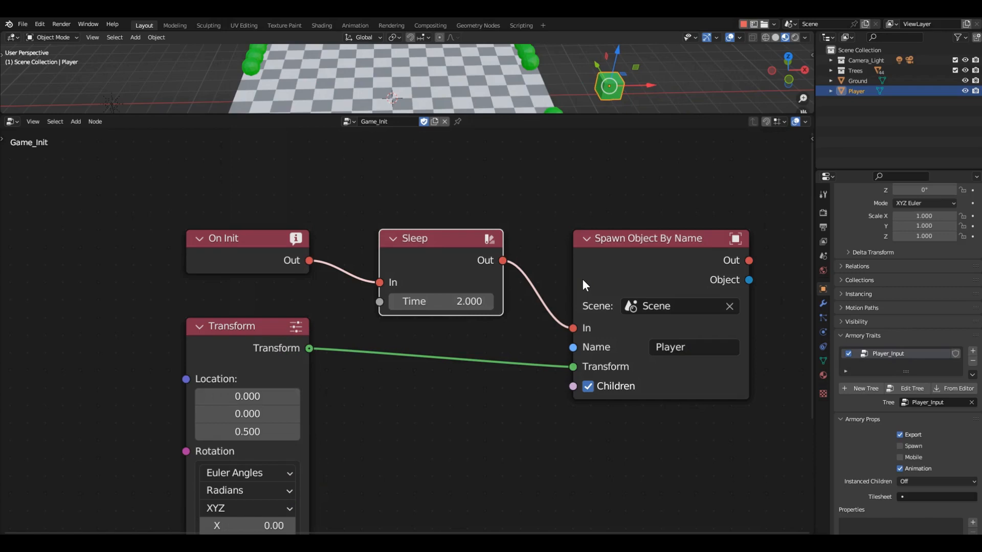
# - Open the Player_Input logic tree and frame its four keyboard and Translate Object node pairs
pyautogui.click(349, 121)
pyautogui.click(363, 147)
pyautogui.scroll(-3, 368, 265)
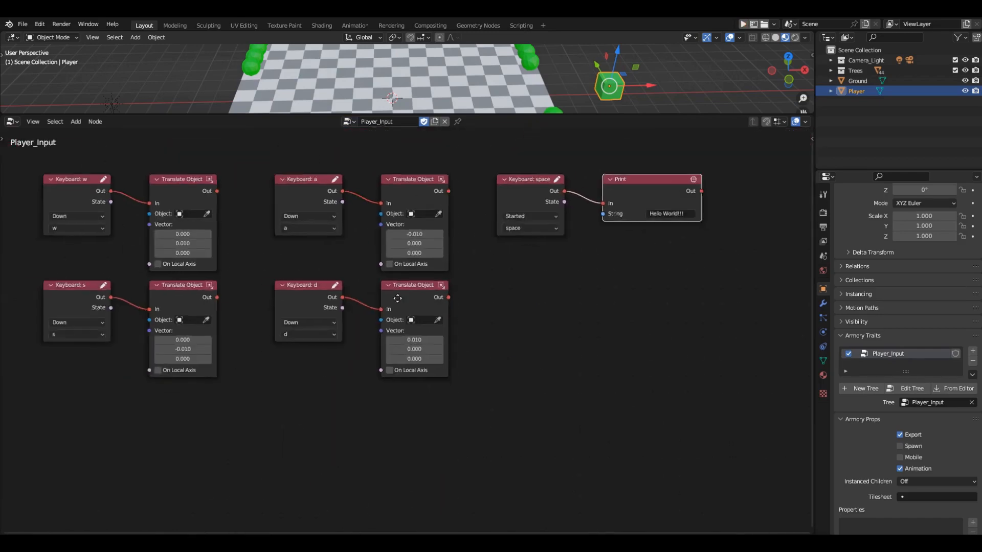
pyautogui.scroll(4, 378, 261)
pyautogui.moveTo(384, 247); pyautogui.dragTo(418, 260, button='middle')
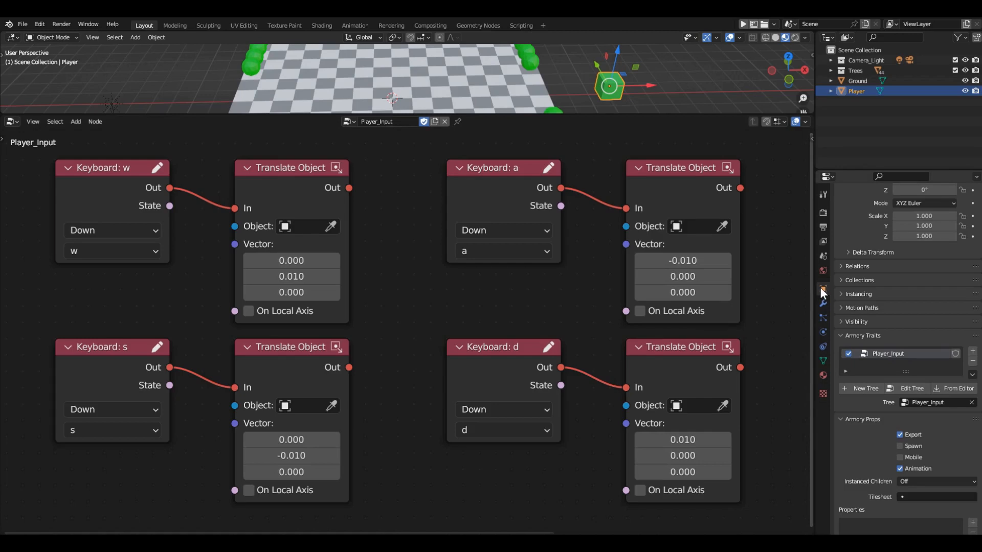
# - Add a Float property named speed with the value 0.01 to the Player object's Armory properties
pyautogui.scroll(-4, 889, 305)
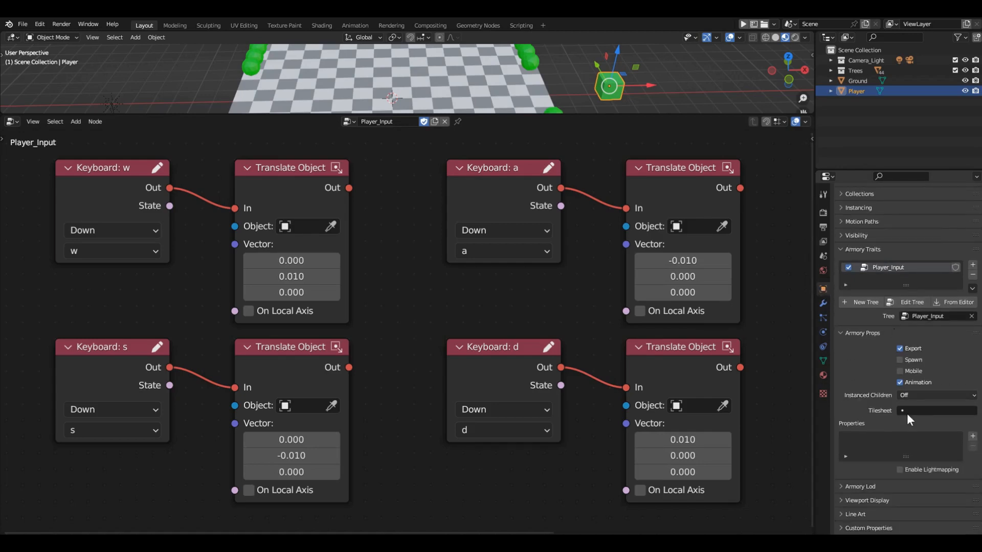
pyautogui.click(972, 437)
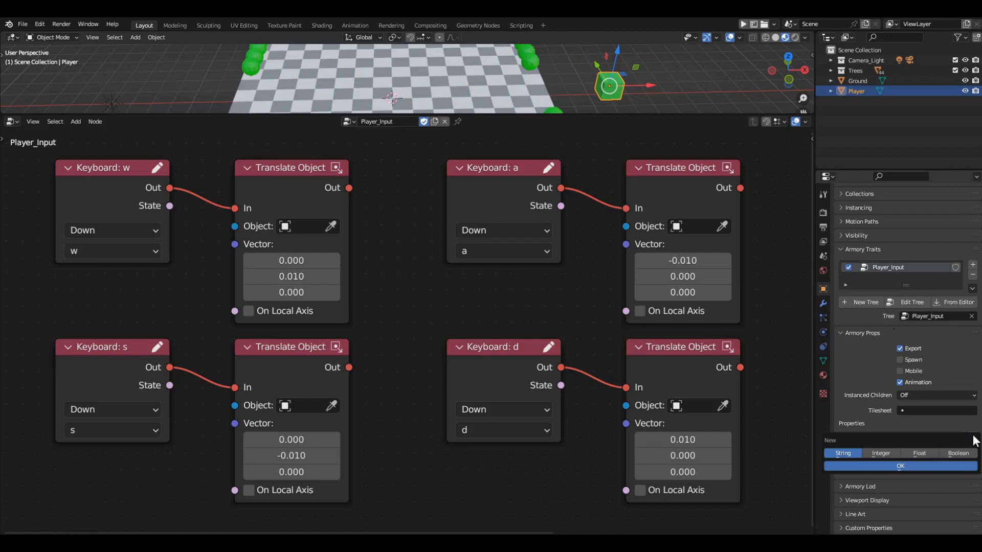
pyautogui.click(926, 453)
pyautogui.click(910, 462)
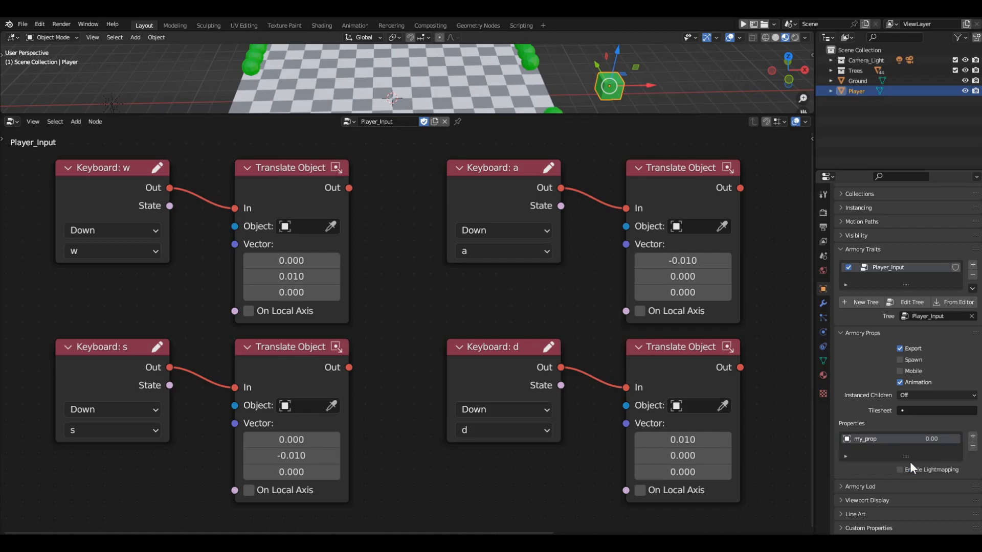
pyautogui.doubleClick(866, 440)
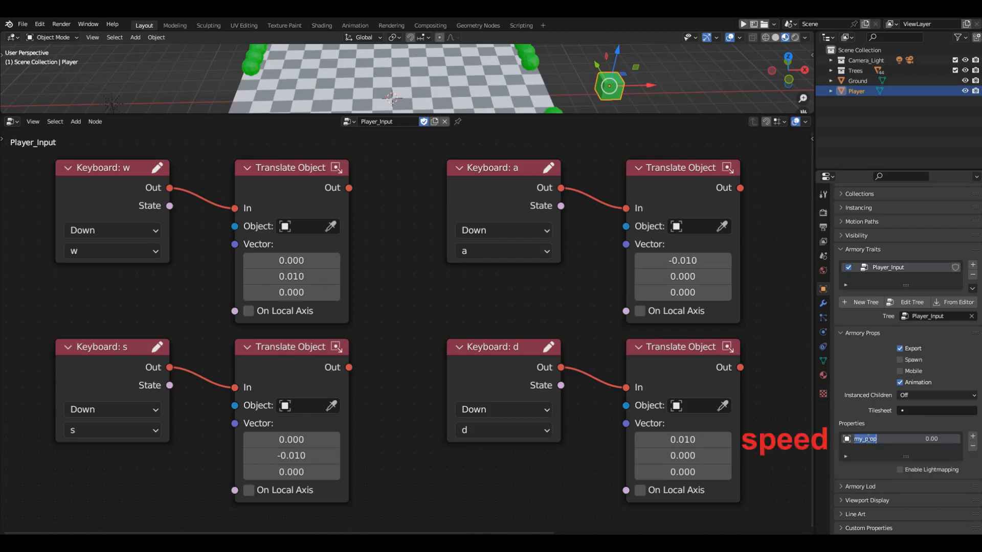
pyautogui.write('speed')
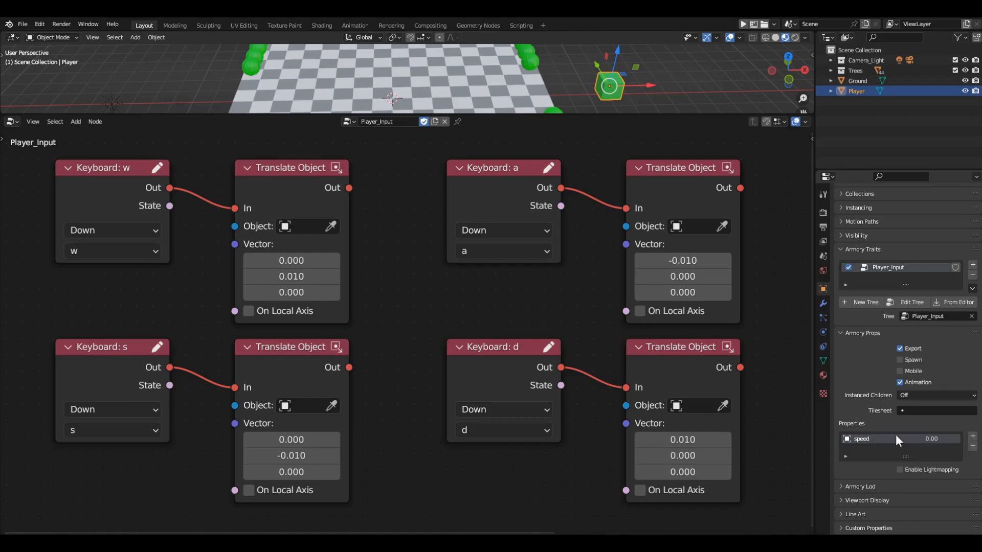
pyautogui.click(928, 439)
pyautogui.write('0.01')
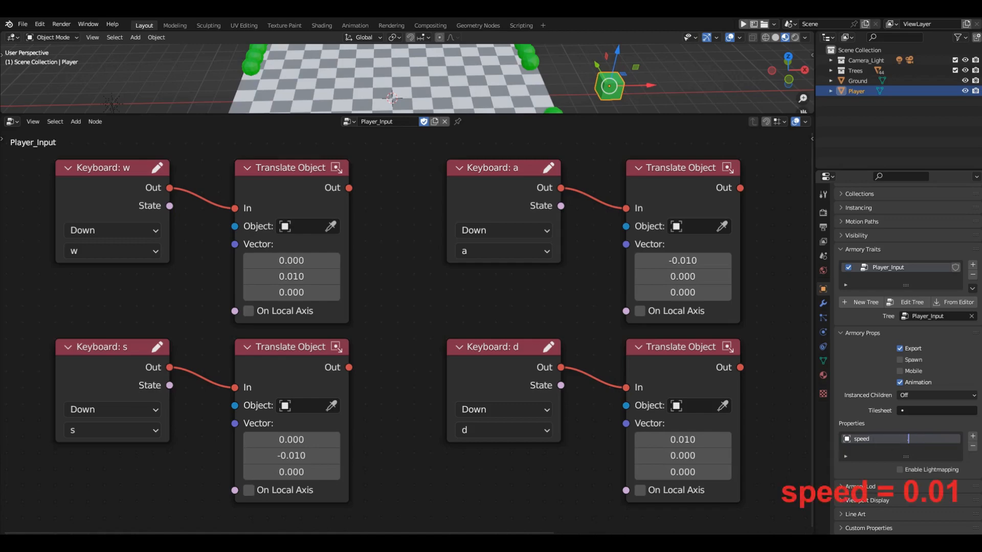
pyautogui.press('Return')
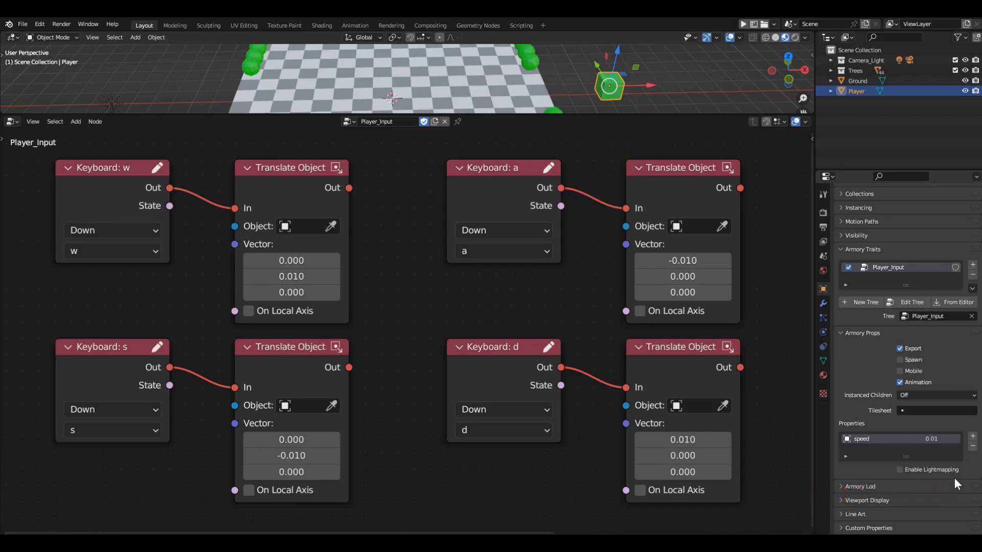
# - Move the Keyboard s and d nodes and their Translate Object nodes straight down to make room below the upper row
pyautogui.scroll(-4, 508, 217)
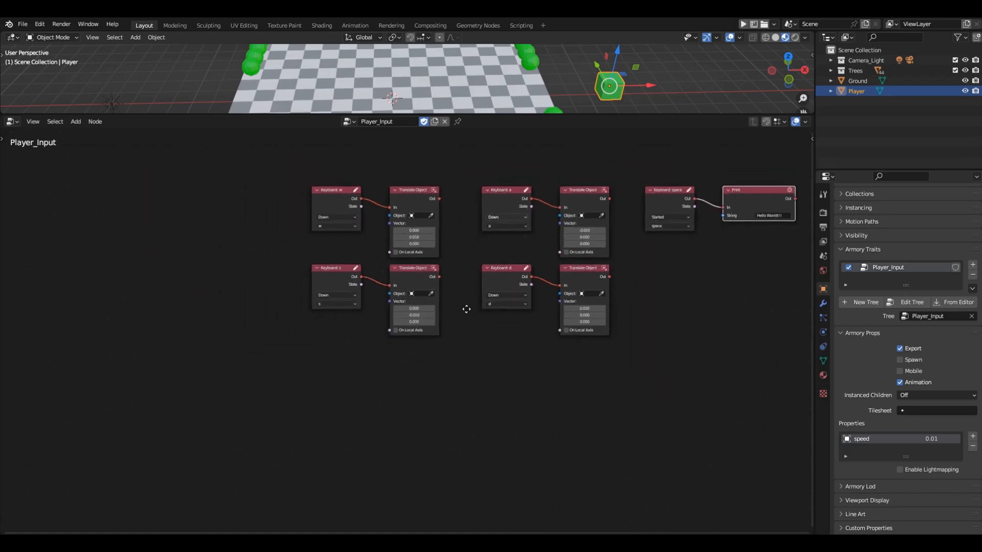
pyautogui.moveTo(301, 358); pyautogui.dragTo(629, 264)
pyautogui.press('g')
pyautogui.press('y')
pyautogui.click(619, 355)
# - Add a Get Object Property node below Keyboard: w and widen it to show its full title
pyautogui.moveTo(498, 298); pyautogui.dragTo(589, 385, button='middle')
pyautogui.keyDown('ctrl'); pyautogui.moveTo(483, 342); pyautogui.dragTo(480, 189, button='middle'); pyautogui.keyUp('ctrl')
pyautogui.hotkey('shift', 'a')
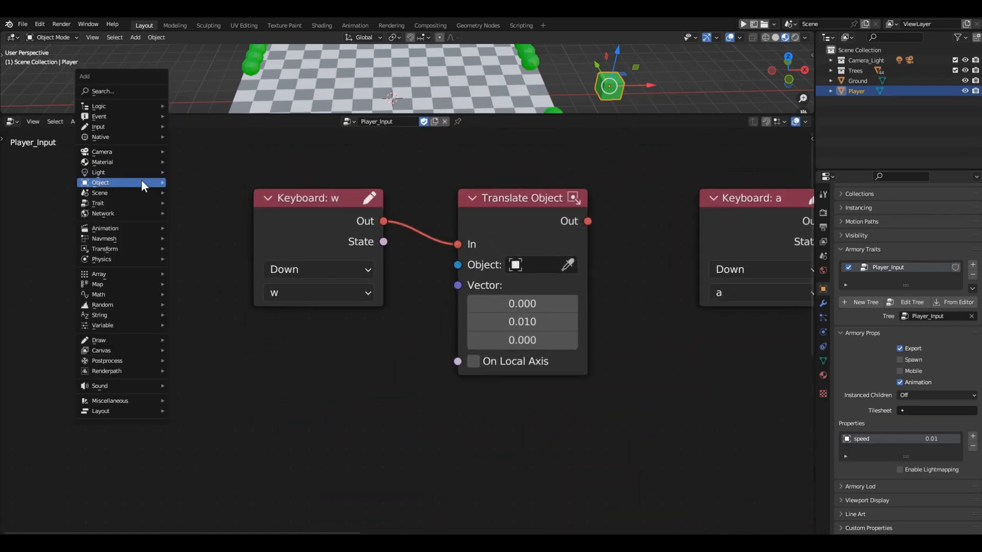
pyautogui.moveTo(141, 180)
pyautogui.click(239, 309)
pyautogui.click(254, 374)
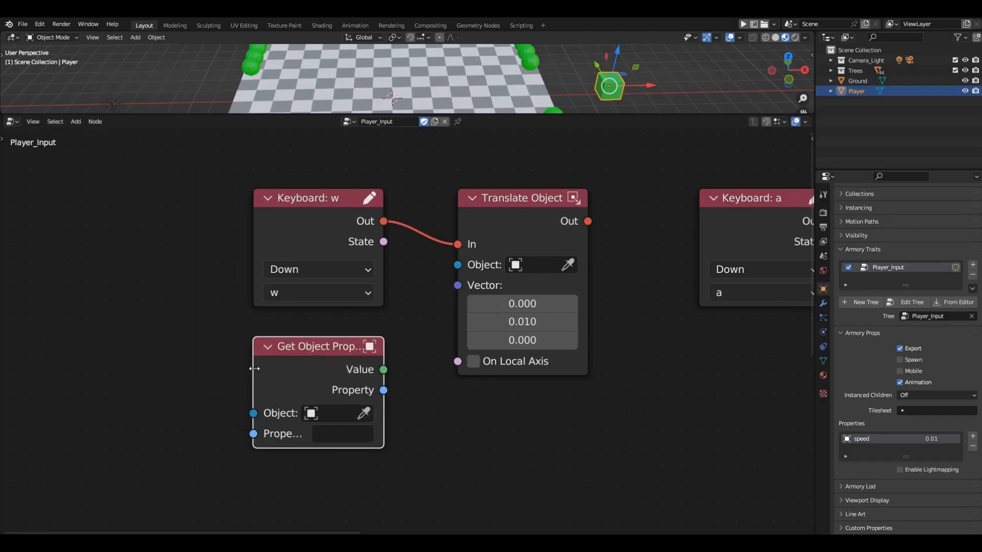
pyautogui.moveTo(254, 374); pyautogui.dragTo(235, 374)
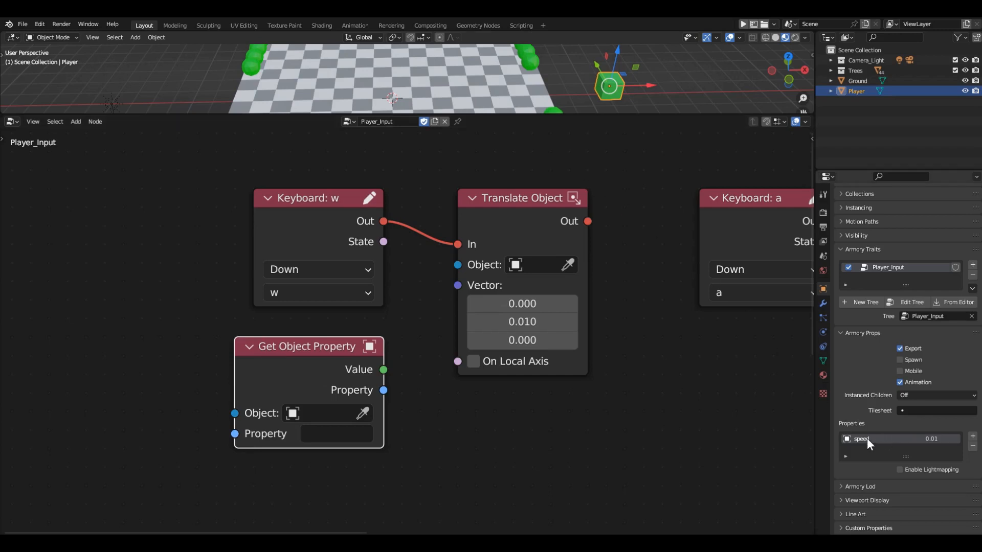
# - Copy the Player property name, speed, into the Property input of the Get Object Property node
pyautogui.moveTo(875, 439); pyautogui.dragTo(848, 444)
pyautogui.hotkey('ctrl', 'c')
pyautogui.hotkey('ctrl', 'v')
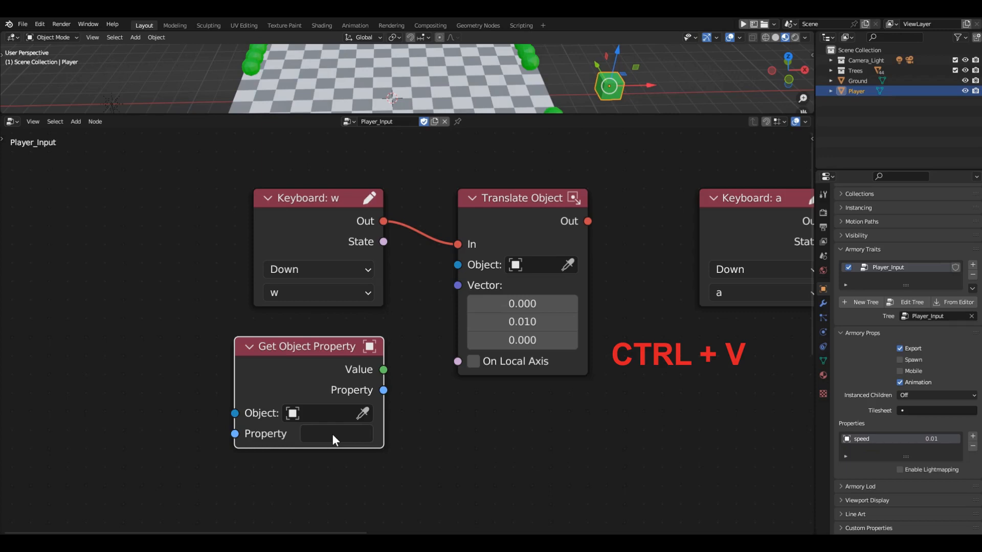
pyautogui.hotkey('ctrl', 'v')
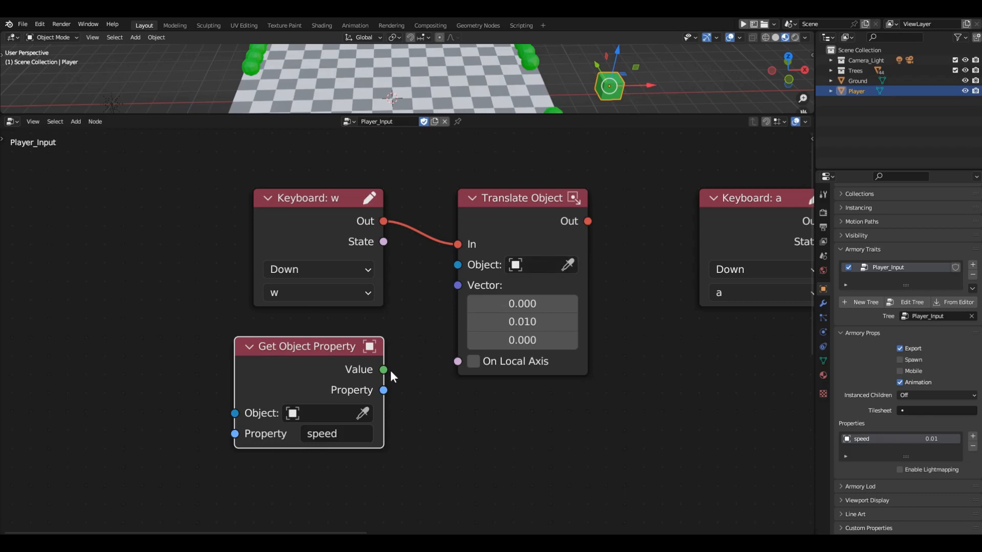
pyautogui.moveTo(388, 371); pyautogui.dragTo(455, 284)
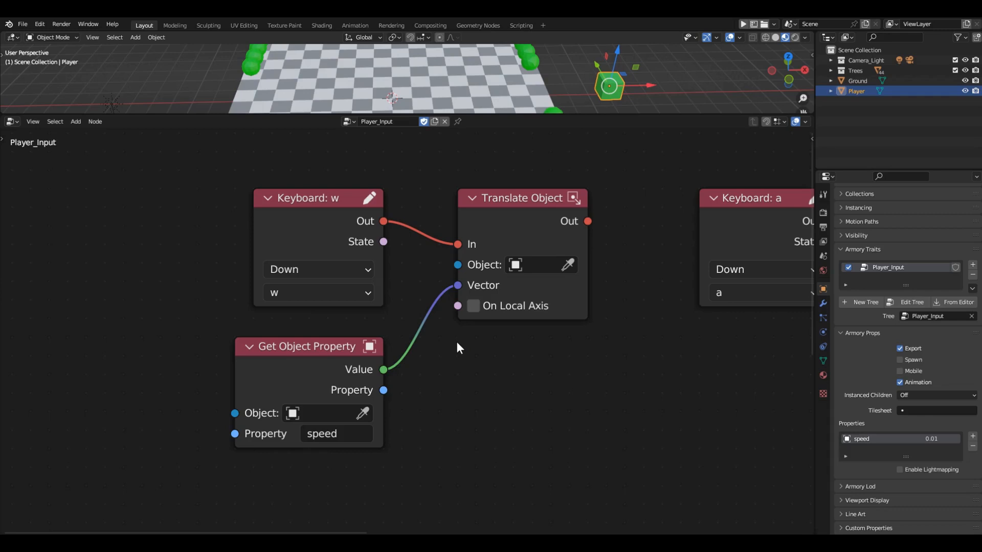
pyautogui.keyDown('ctrl'); pyautogui.moveTo(437, 338); pyautogui.dragTo(419, 285, button='right'); pyautogui.keyUp('ctrl')
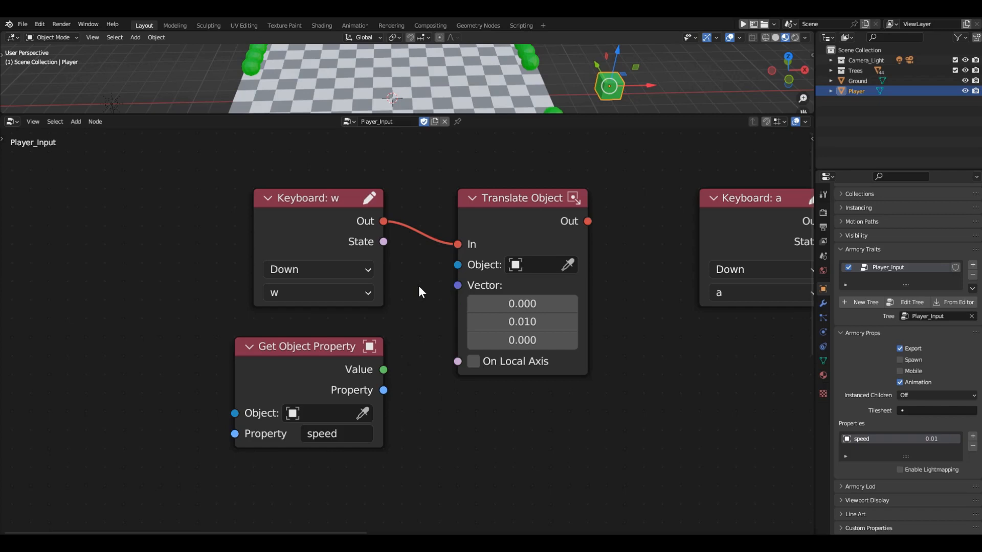
pyautogui.moveTo(384, 369); pyautogui.dragTo(474, 321)
# - Add a Vector variable node between Get Object Property and Translate Object, and connect the property's Value to the Vector's Y input
pyautogui.moveTo(338, 349); pyautogui.dragTo(132, 350)
pyautogui.hotkey('shift', 'a')
pyautogui.moveTo(271, 432)
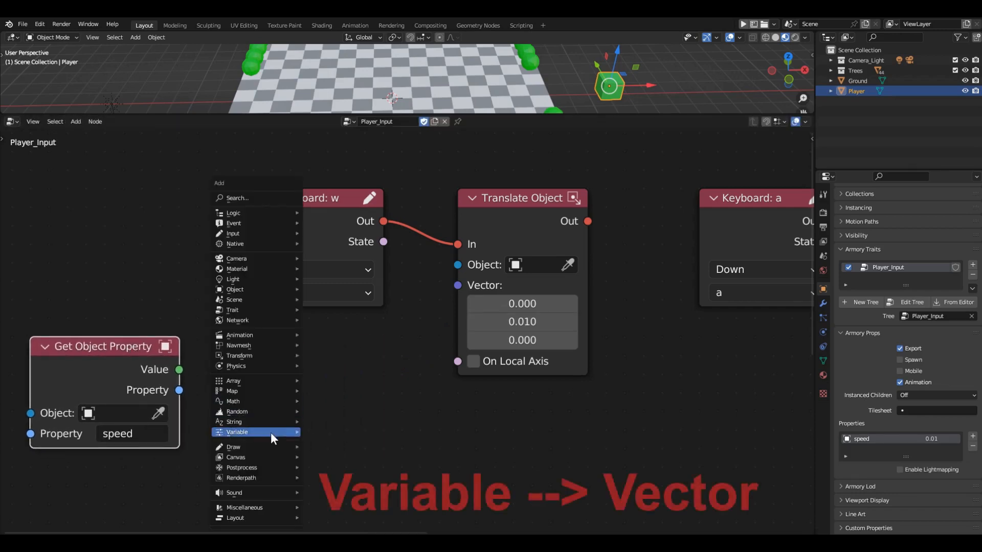
pyautogui.click(314, 431)
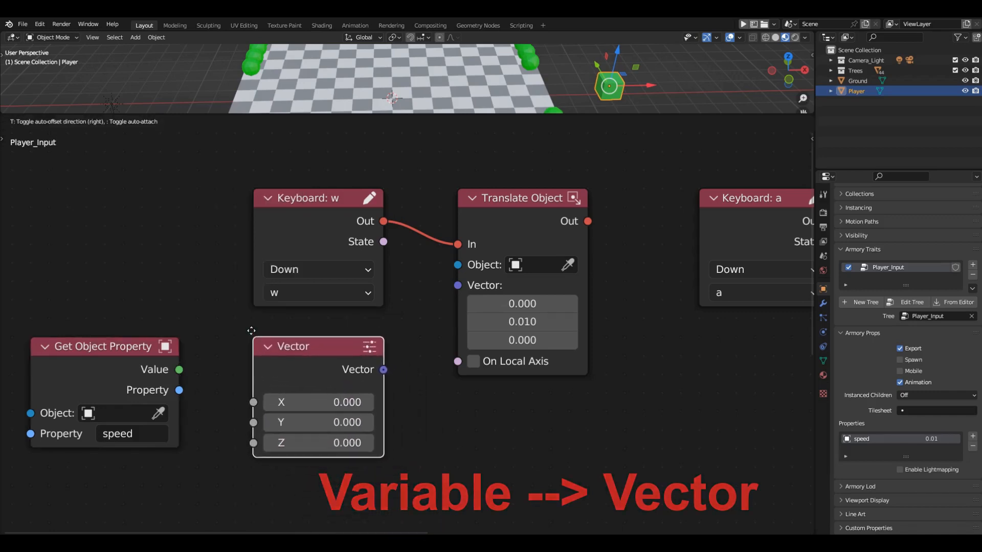
pyautogui.click(283, 337)
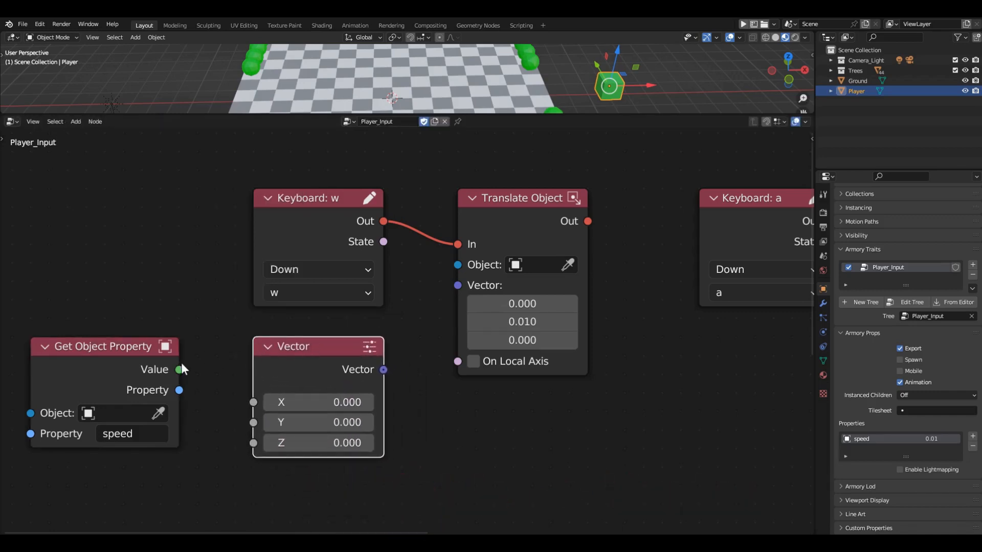
pyautogui.moveTo(180, 368); pyautogui.dragTo(243, 422)
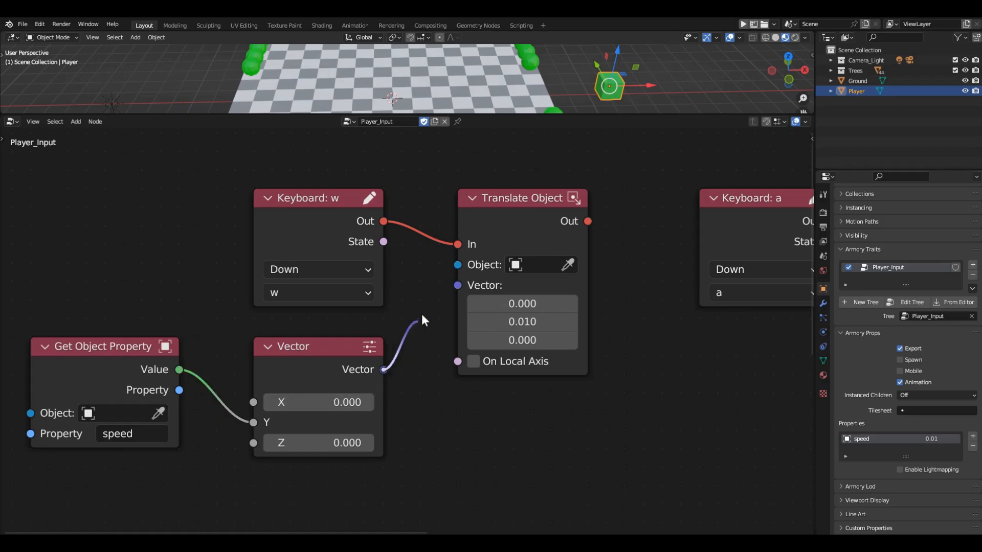
# - Connect the upper Vector to Keyboard: w's Translate Object, and wire a duplicate Vector below Keyboard: s to that key's Translate Object
pyautogui.moveTo(422, 315); pyautogui.dragTo(457, 285)
pyautogui.scroll(-3, 378, 167)
pyautogui.hotkey('shift', 'd')
pyautogui.press('y')
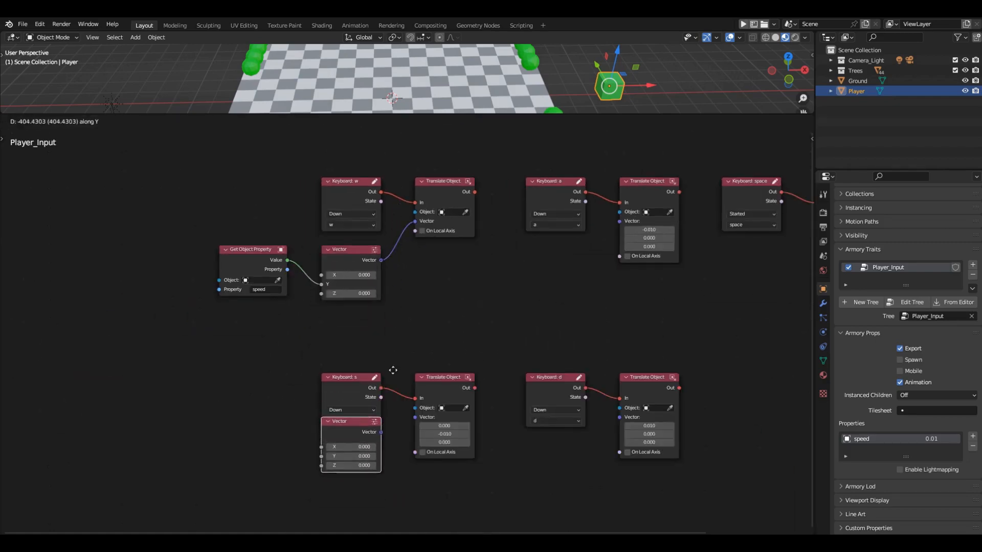
pyautogui.click(393, 397)
pyautogui.scroll(3, 394, 409)
pyautogui.moveTo(365, 440); pyautogui.dragTo(425, 373)
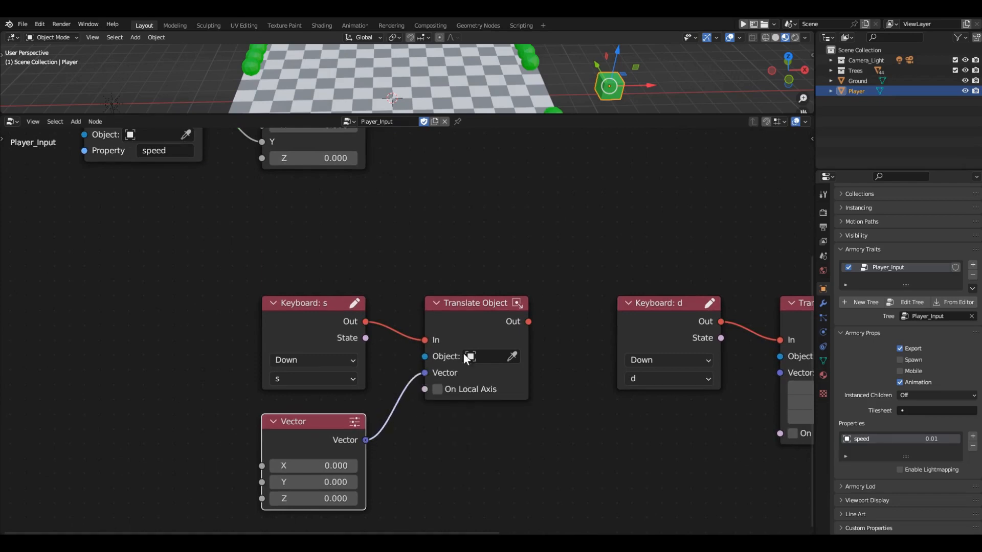
# - Move the Get Object Property node down to the left of the Keyboard: s and lower Vector nodes
pyautogui.scroll(-4, 568, 295)
pyautogui.moveTo(256, 133); pyautogui.dragTo(211, 331)
pyautogui.scroll(7, 333, 455)
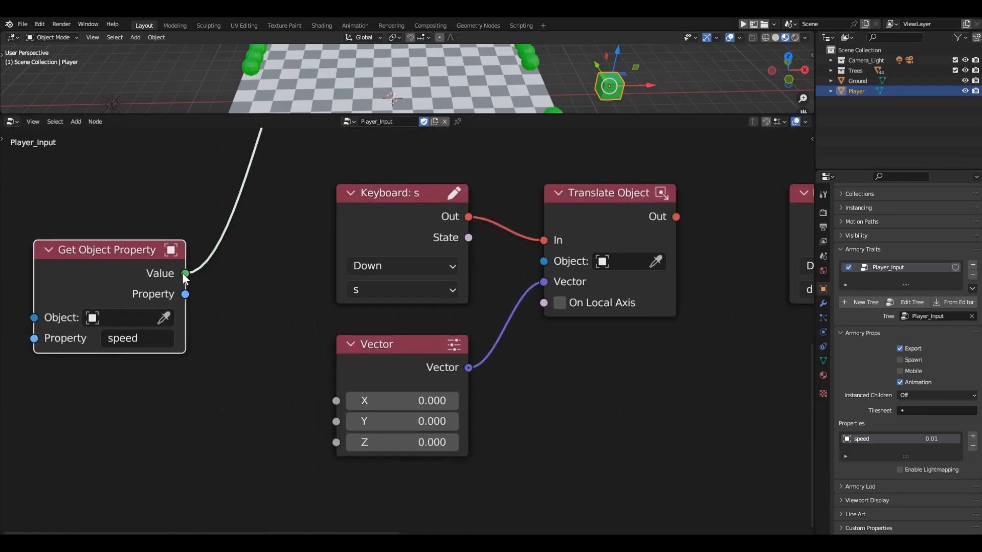
pyautogui.moveTo(185, 273); pyautogui.dragTo(274, 360)
pyautogui.moveTo(185, 273); pyautogui.dragTo(327, 422)
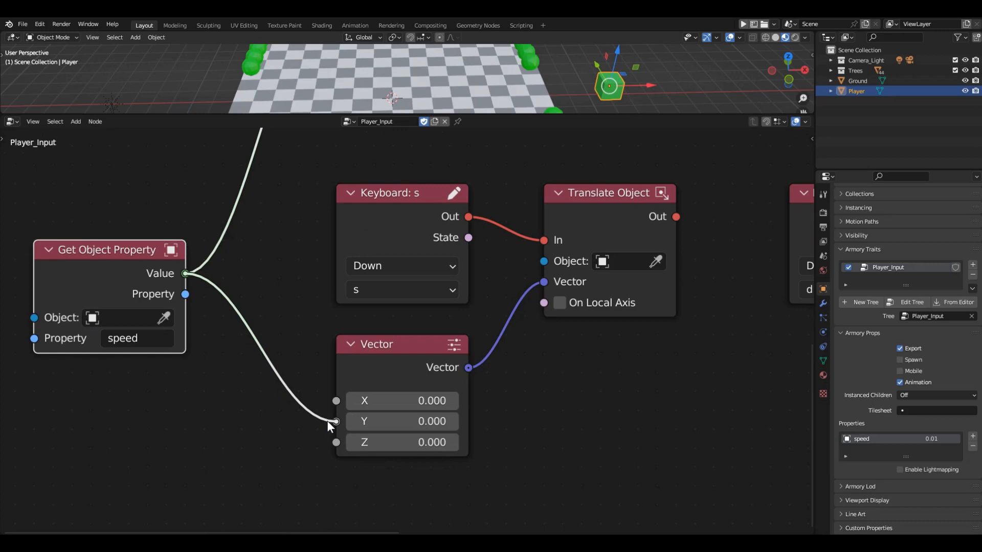
pyautogui.moveTo(327, 421); pyautogui.dragTo(274, 360)
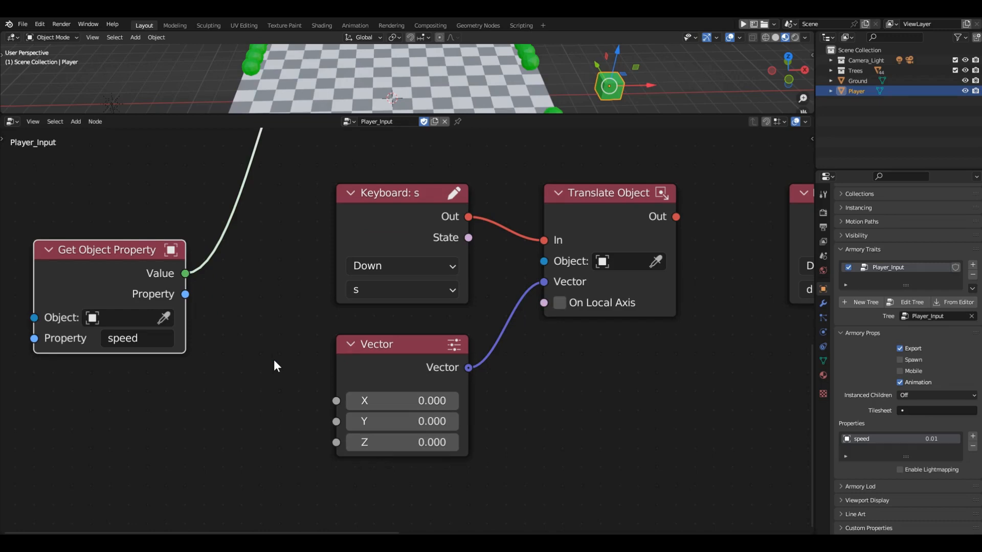
# - Shift Get Object Property farther left and add a Math node set to Multiply between it and the Vector below Keyboard: s
pyautogui.moveTo(164, 275); pyautogui.dragTo(312, 302, button='middle')
pyautogui.moveTo(359, 387); pyautogui.dragTo(389, 368, button='middle')
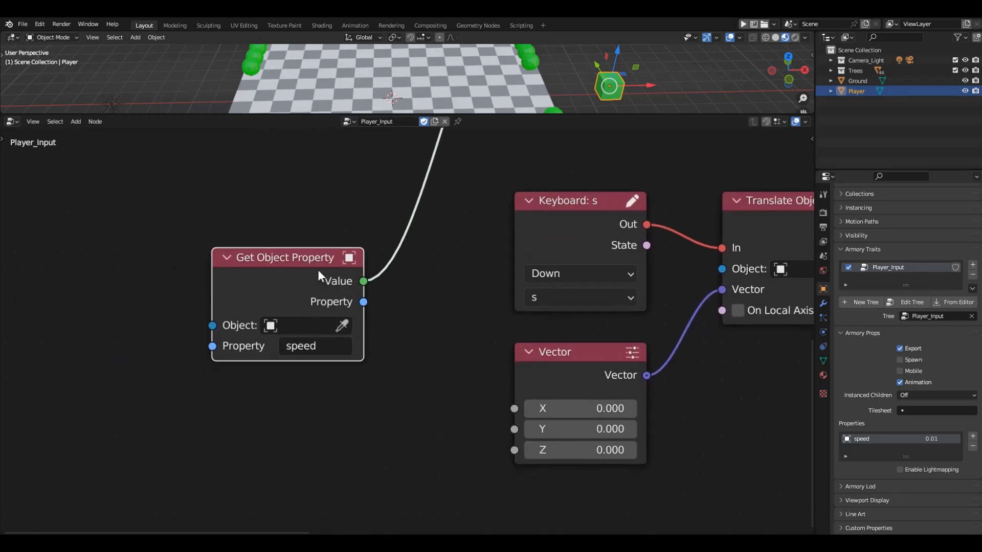
pyautogui.moveTo(318, 269); pyautogui.dragTo(157, 241)
pyautogui.hotkey('shift', 'a')
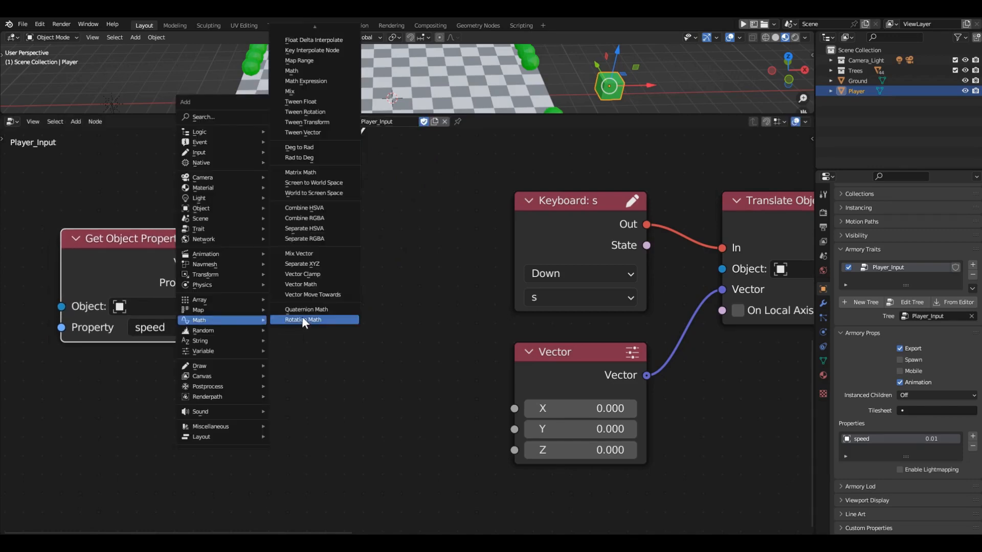
pyautogui.click(315, 70)
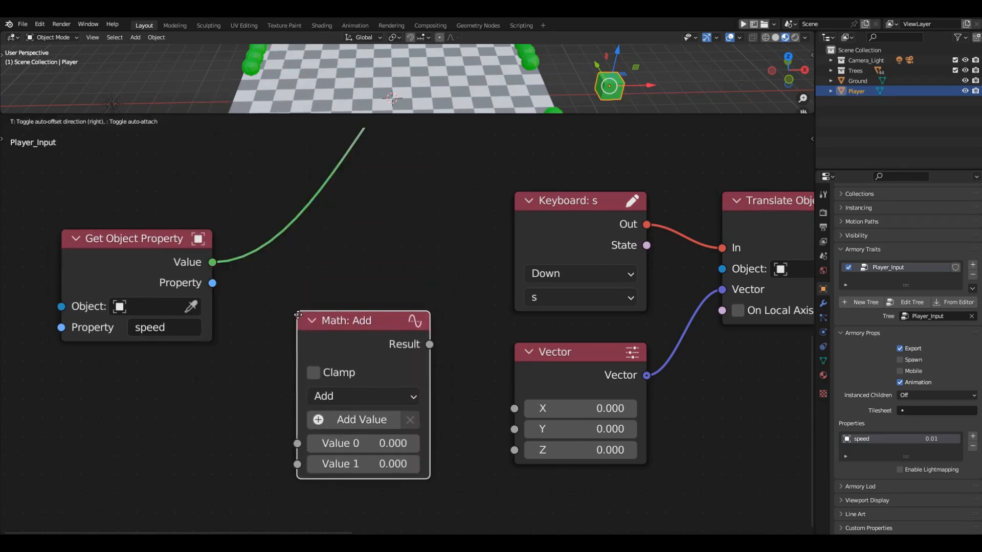
pyautogui.click(377, 375)
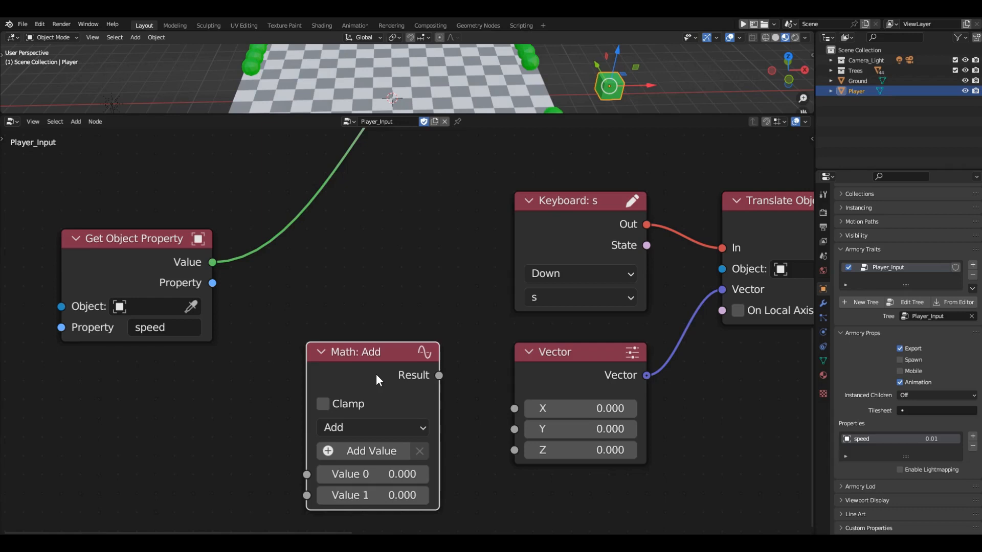
pyautogui.click(422, 430)
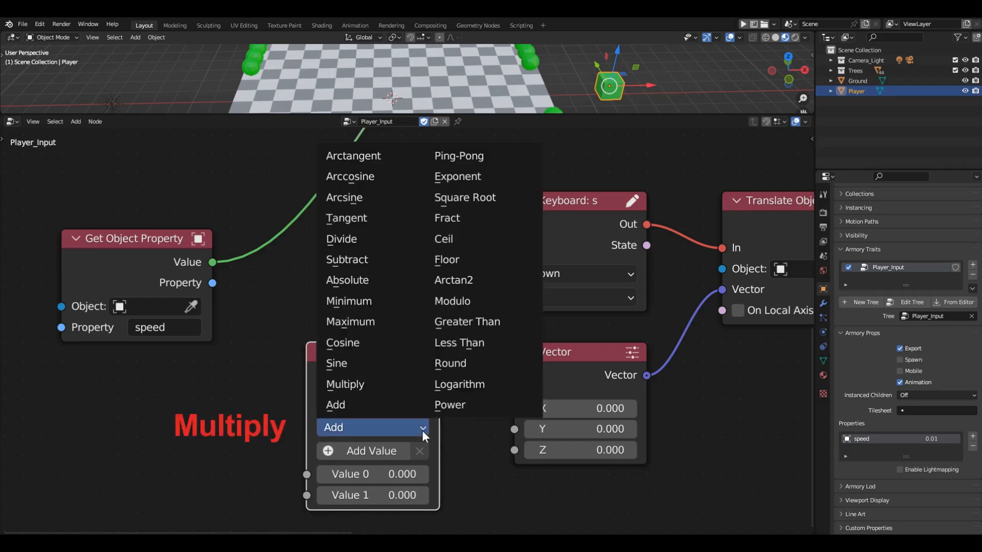
pyautogui.click(373, 384)
pyautogui.moveTo(373, 383); pyautogui.dragTo(400, 333, button='middle')
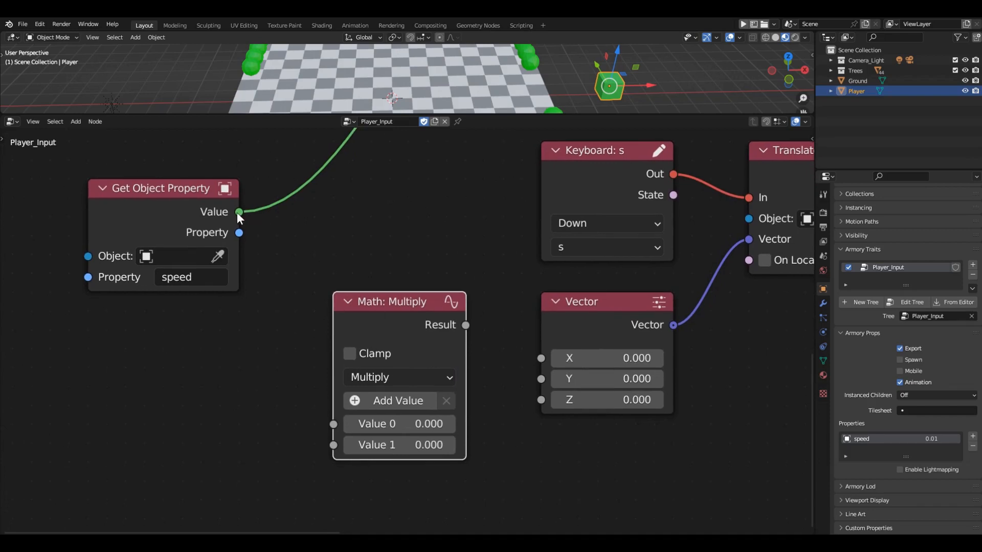
# - Feed the speed property's Value into Multiply's Value 0, set Value 1 to -1, and connect Result to the lower Vector's Y
pyautogui.moveTo(239, 212); pyautogui.dragTo(326, 424)
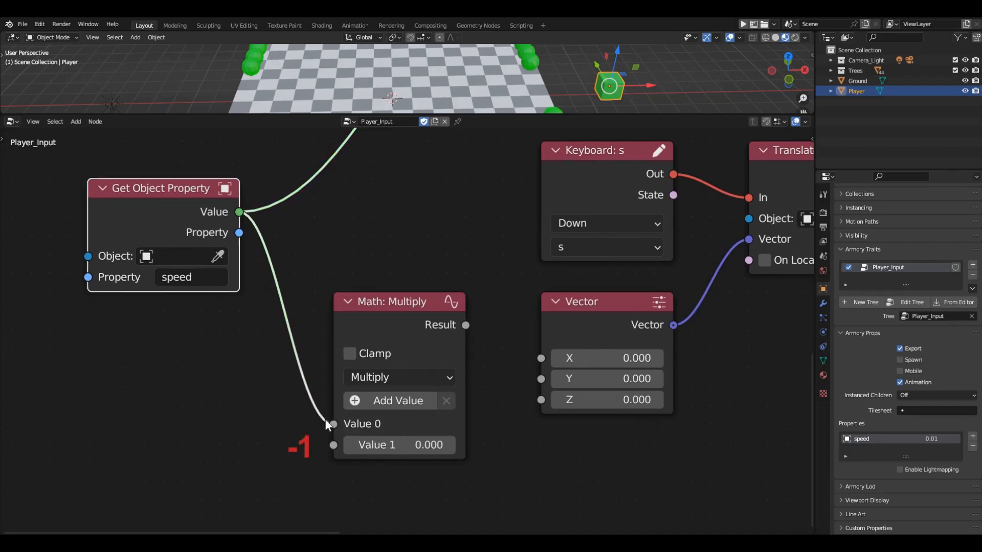
pyautogui.click(390, 445)
pyautogui.write('-')
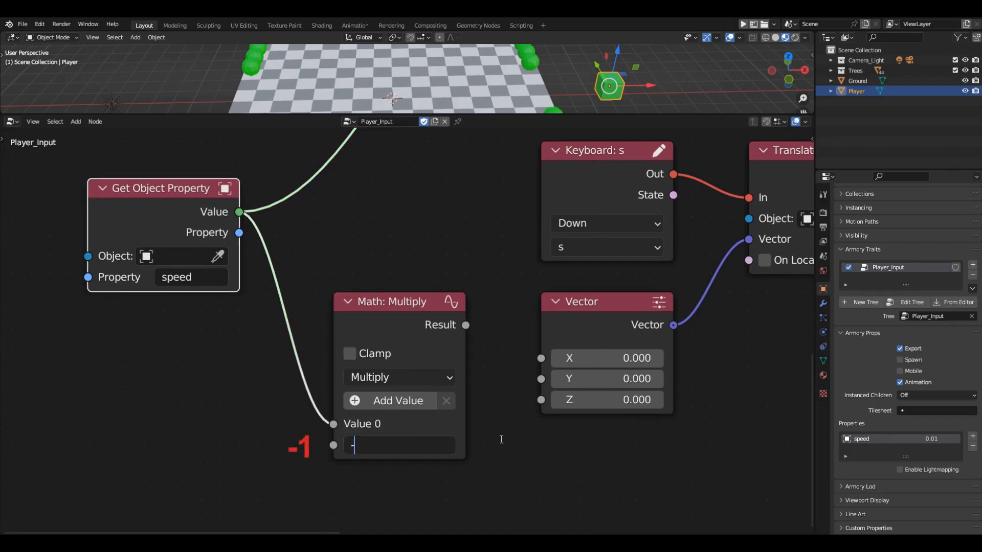
pyautogui.write('1')
pyautogui.press('Return')
pyautogui.click(465, 325)
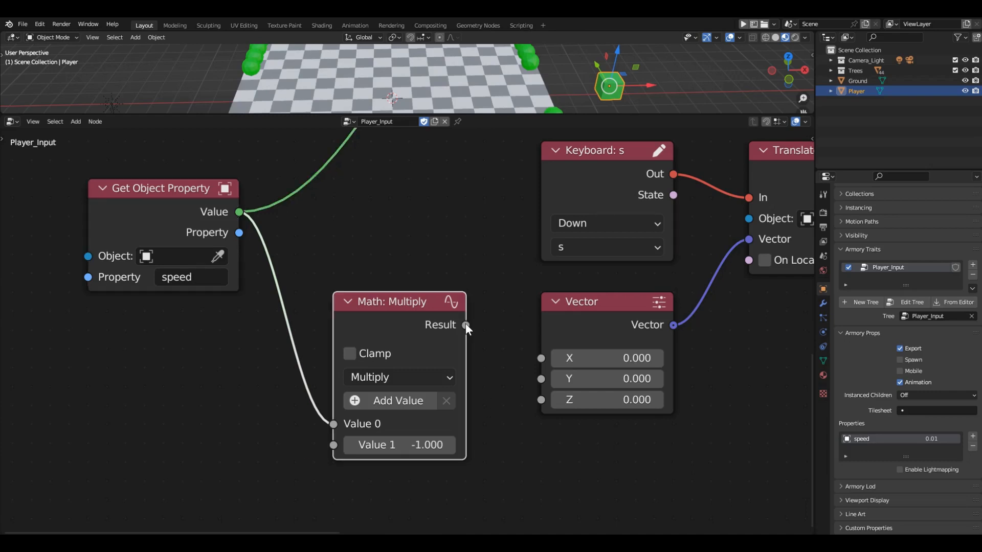
pyautogui.moveTo(466, 325); pyautogui.dragTo(534, 383)
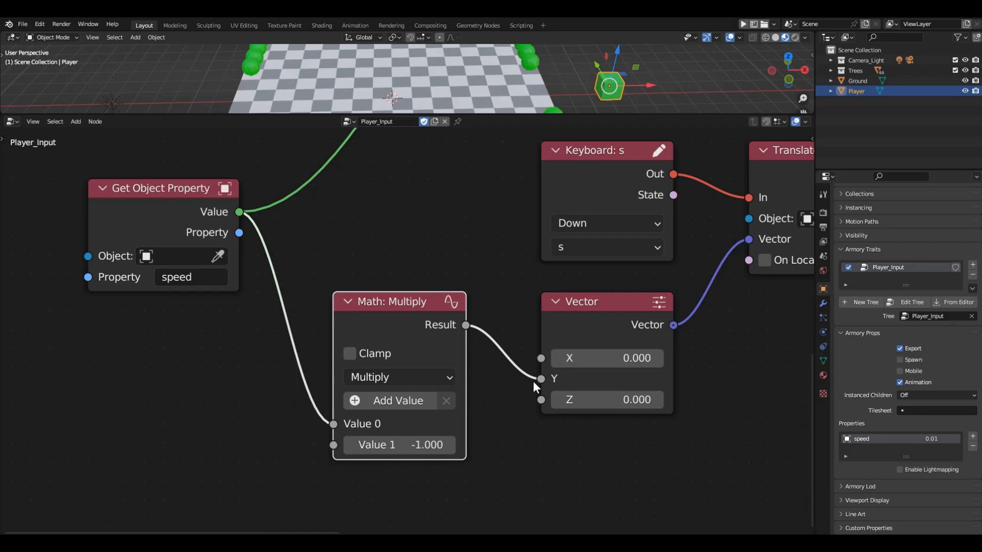
# - Run the game, test the Player cube's upward, leftward and downward movement, and close the game window
pyautogui.press('F5')
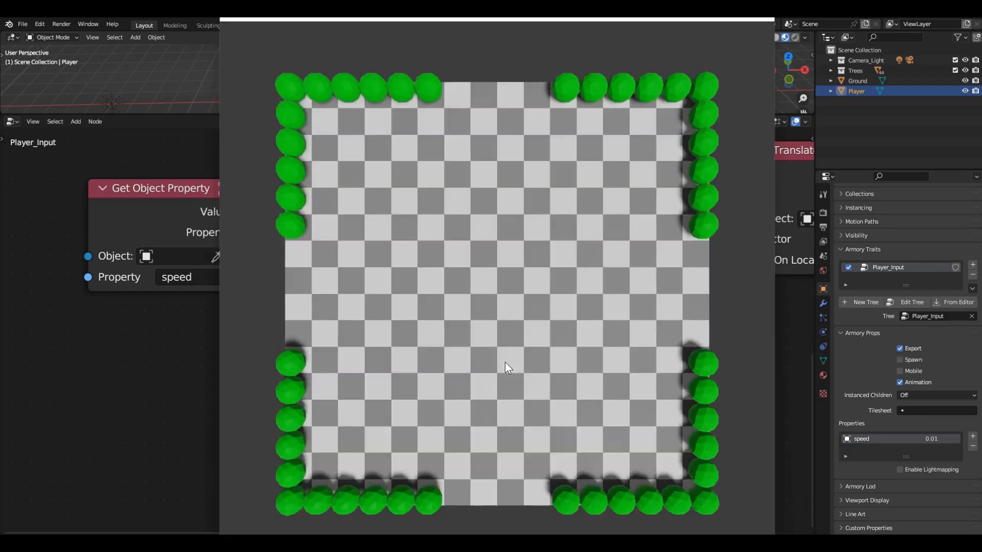
pyautogui.press('w')
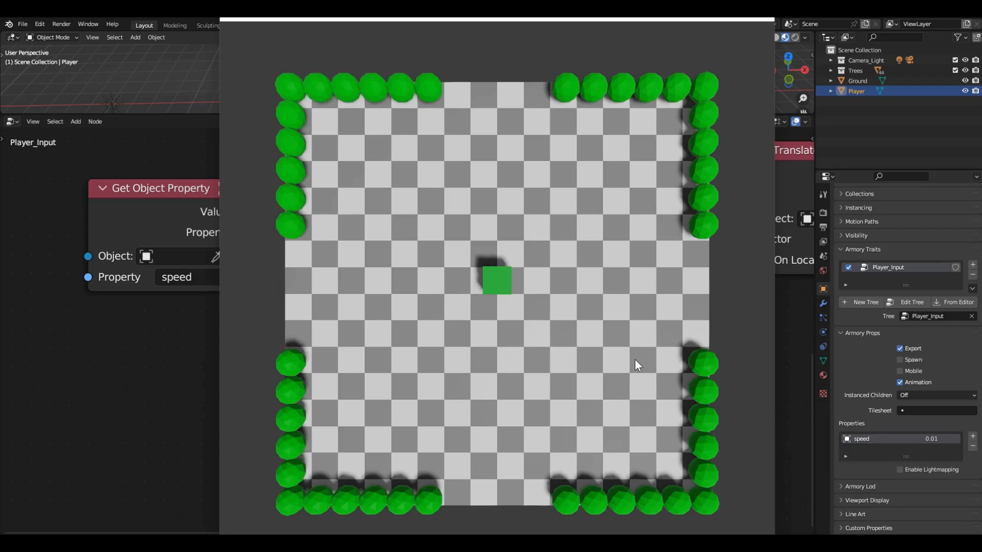
pyautogui.press('a')
pyautogui.press('s')
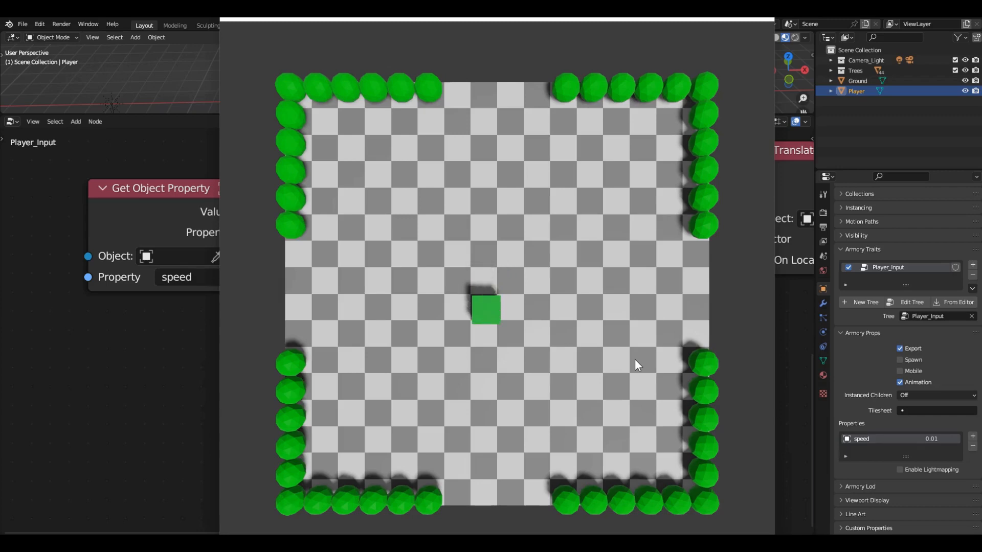
pyautogui.press('Escape')
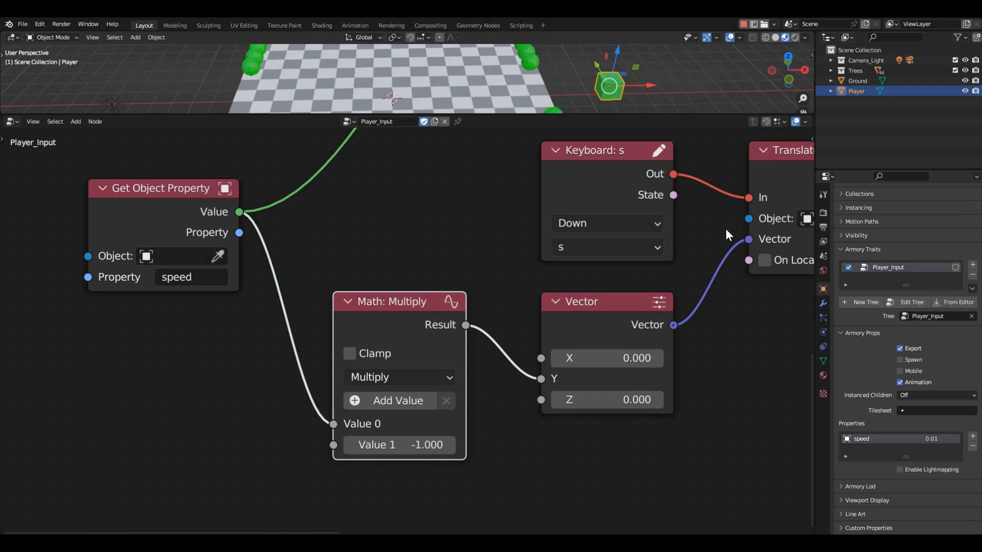
# - In the maximized node editor, duplicate the Vector below Keyboard: a, feeding its X from Multiply's Result and its output into Translate Object
pyautogui.hotkey('ctrl', 'space')
pyautogui.press('Home')
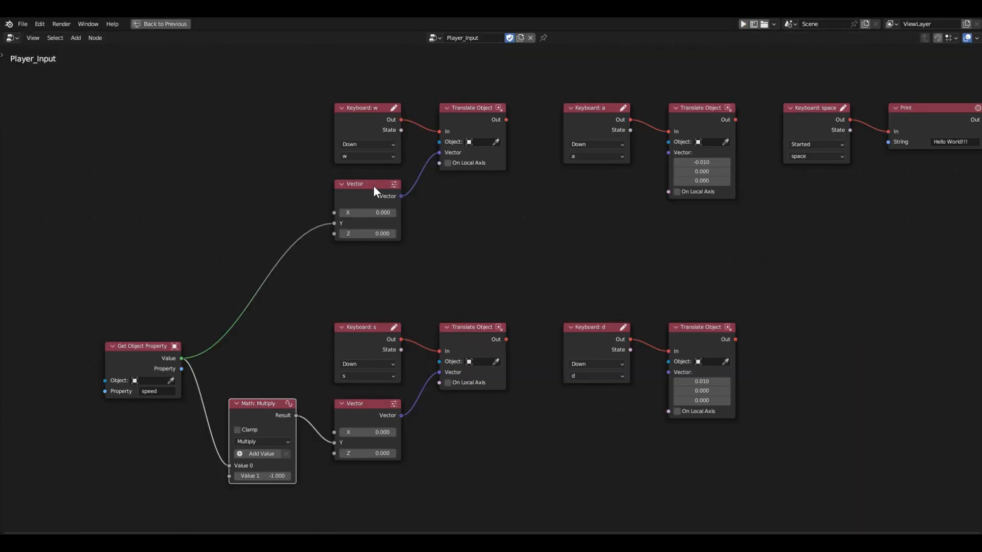
pyautogui.click(373, 185)
pyautogui.hotkey('shift', 'd')
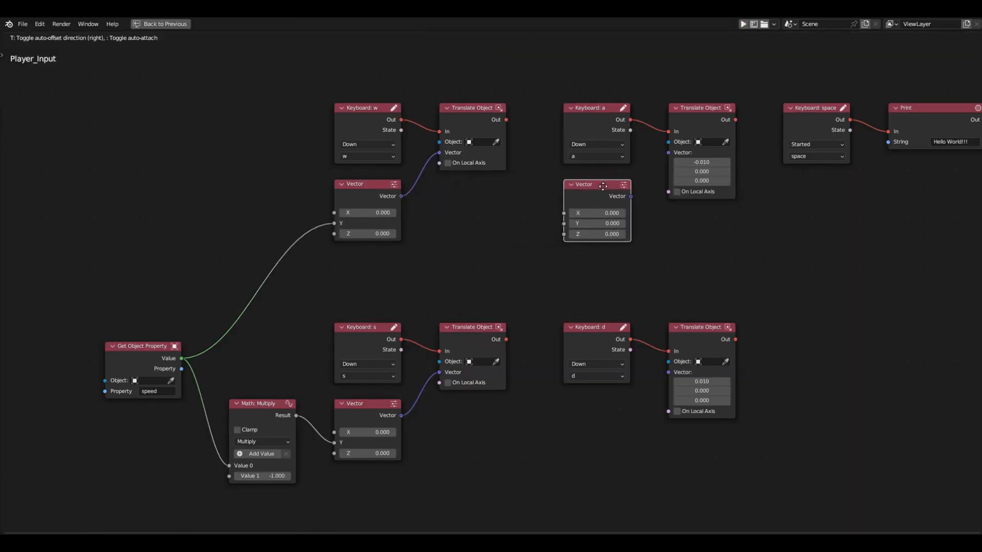
pyautogui.click(604, 186)
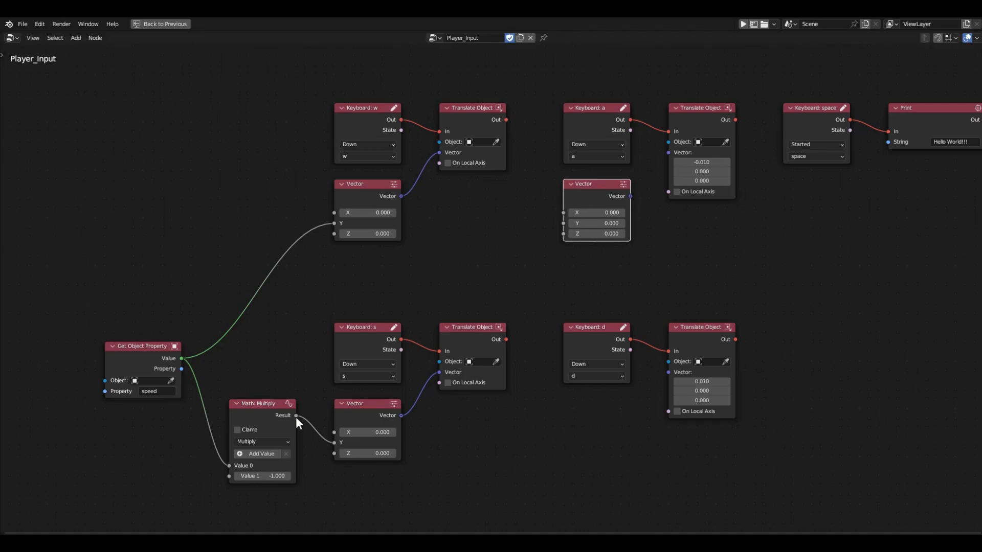
pyautogui.moveTo(296, 416); pyautogui.dragTo(563, 212)
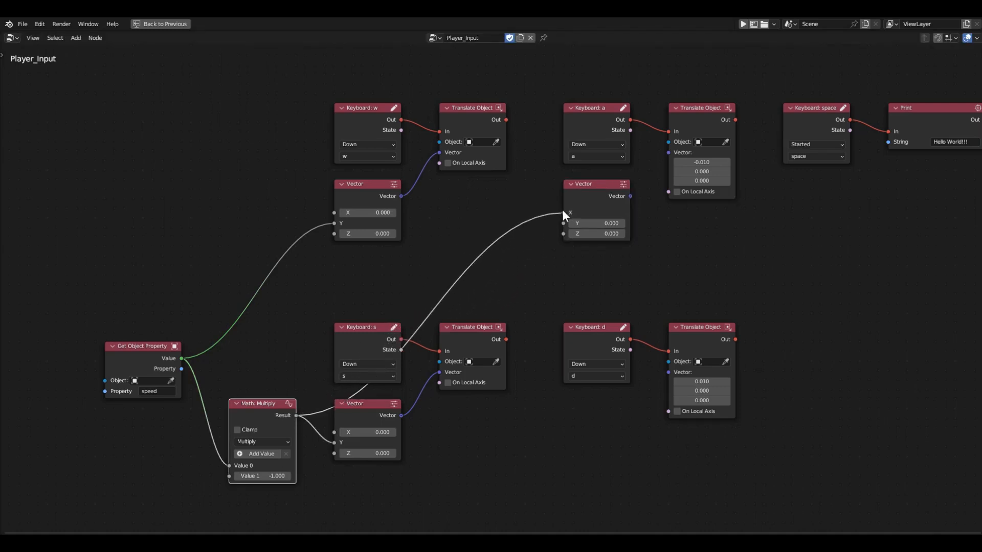
pyautogui.click(629, 196)
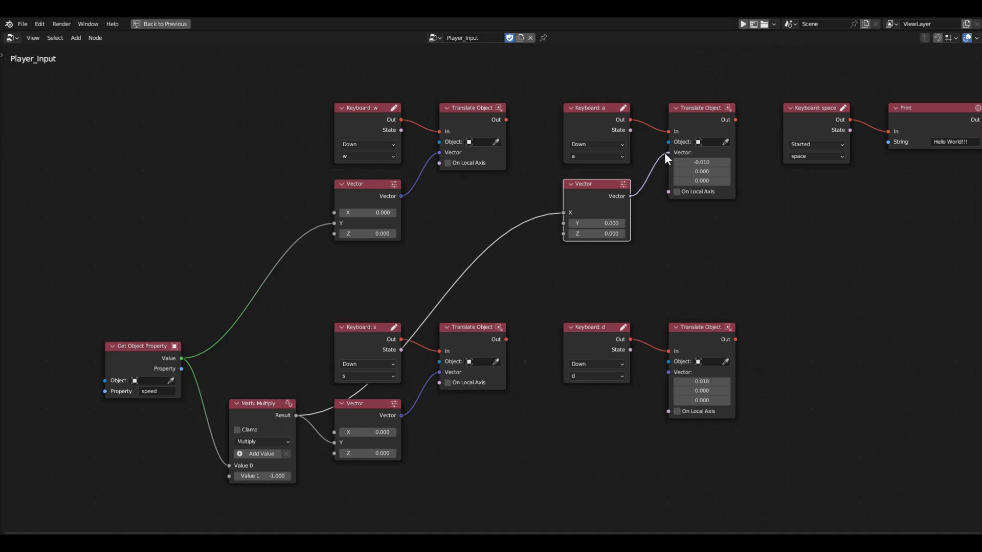
pyautogui.moveTo(664, 154); pyautogui.dragTo(665, 154)
# - Duplicate the Vector below Keyboard: d, connecting Get Object Property's Value to its X and its output to Translate Object's Vector
pyautogui.hotkey('shift', 'd')
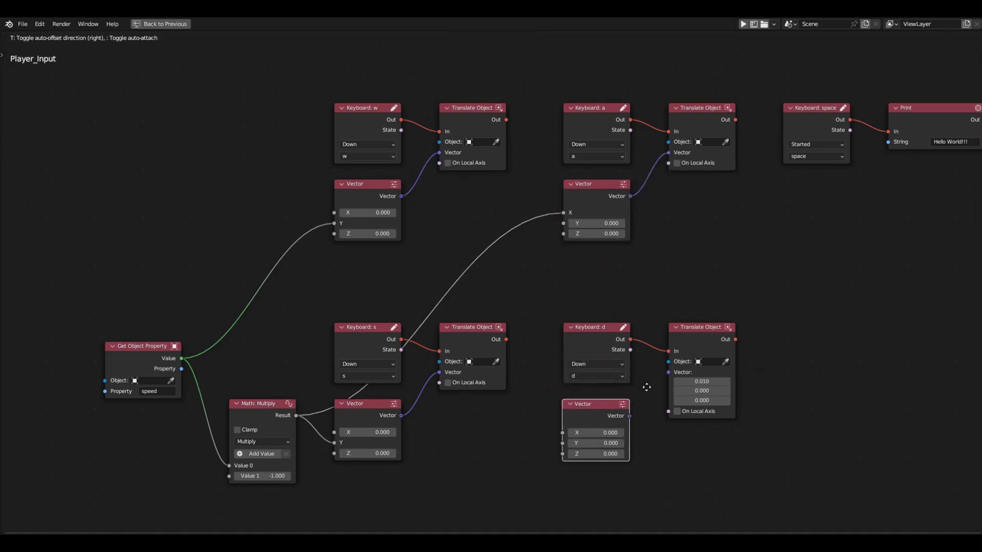
pyautogui.click(646, 388)
pyautogui.scroll(-2, 588, 376)
pyautogui.scroll(1, 588, 376)
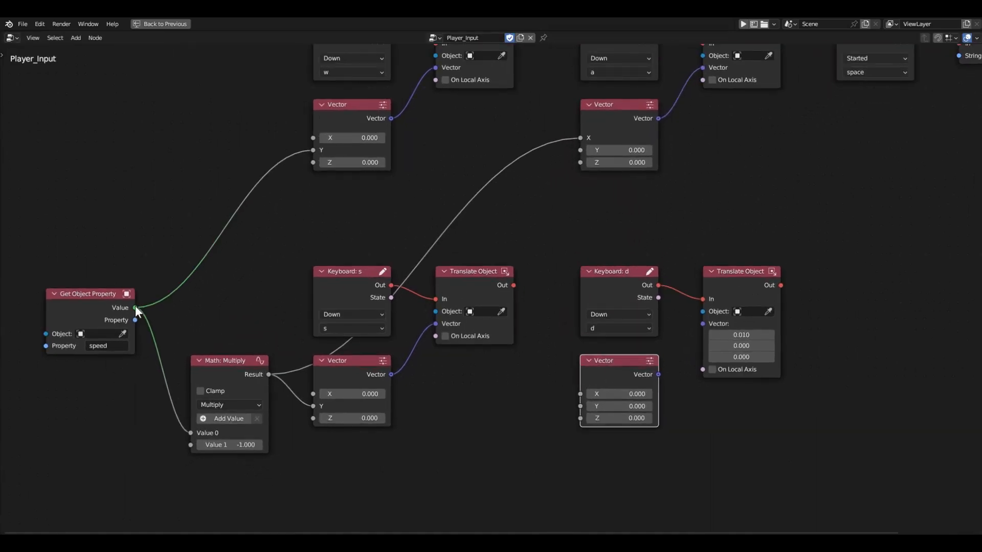
pyautogui.moveTo(136, 308); pyautogui.dragTo(581, 394)
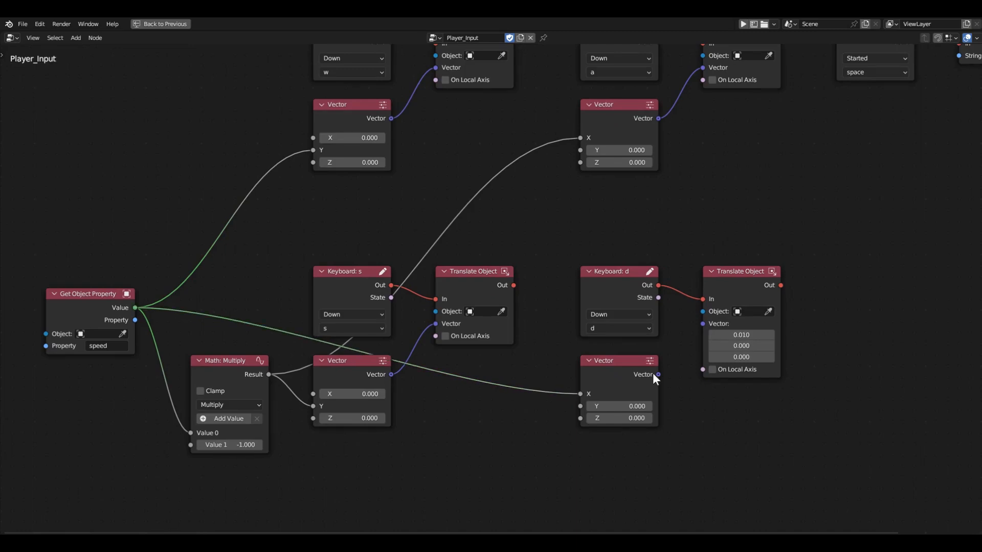
pyautogui.moveTo(657, 374); pyautogui.dragTo(699, 333)
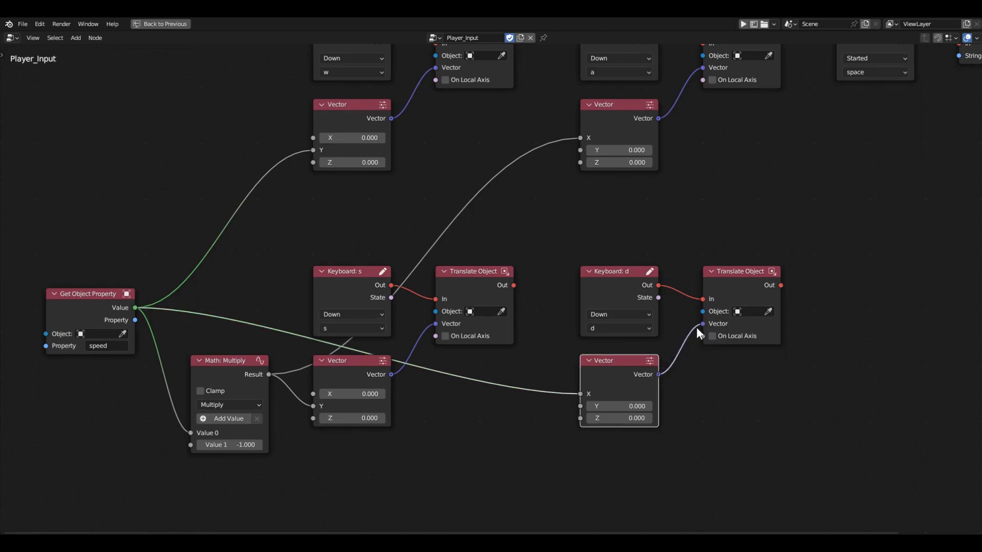
# - Delete the Keyboard: space node and its Print node from the Player_Input tree
pyautogui.scroll(-4, 547, 314)
pyautogui.moveTo(696, 225); pyautogui.dragTo(865, 126)
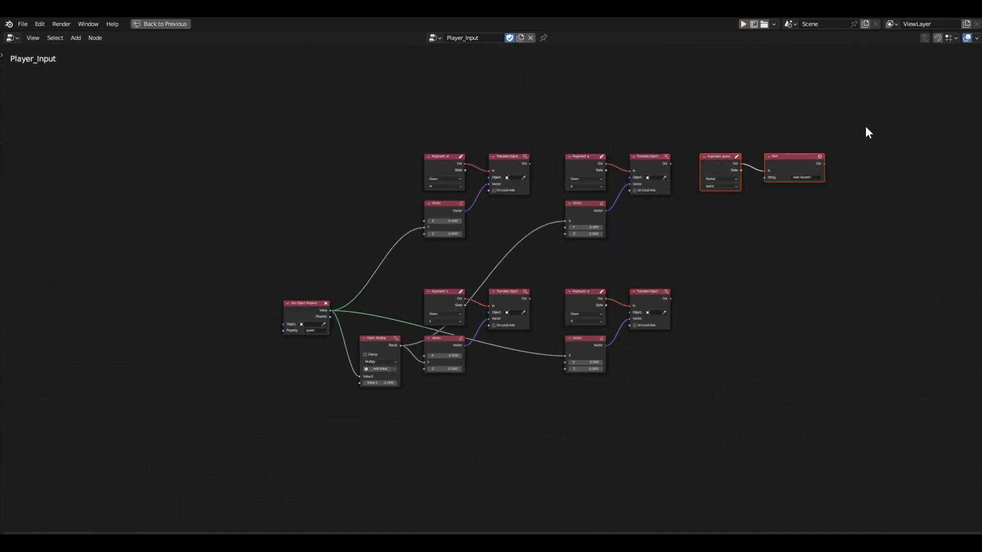
pyautogui.press('x')
pyautogui.scroll(5, 574, 225)
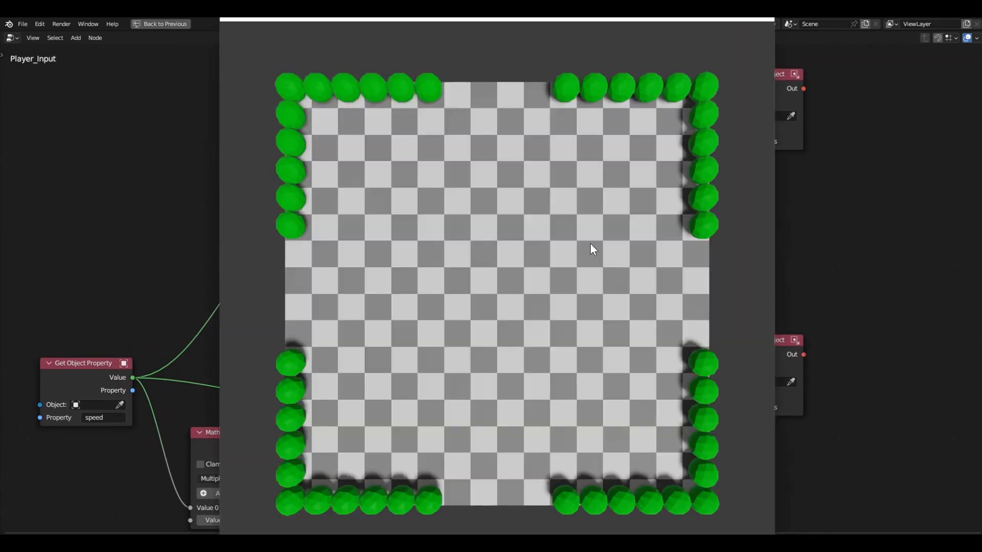
# - Test the Player cube's movement in all four directions in the running game, close it, and restore the editor layout
pyautogui.press('a')
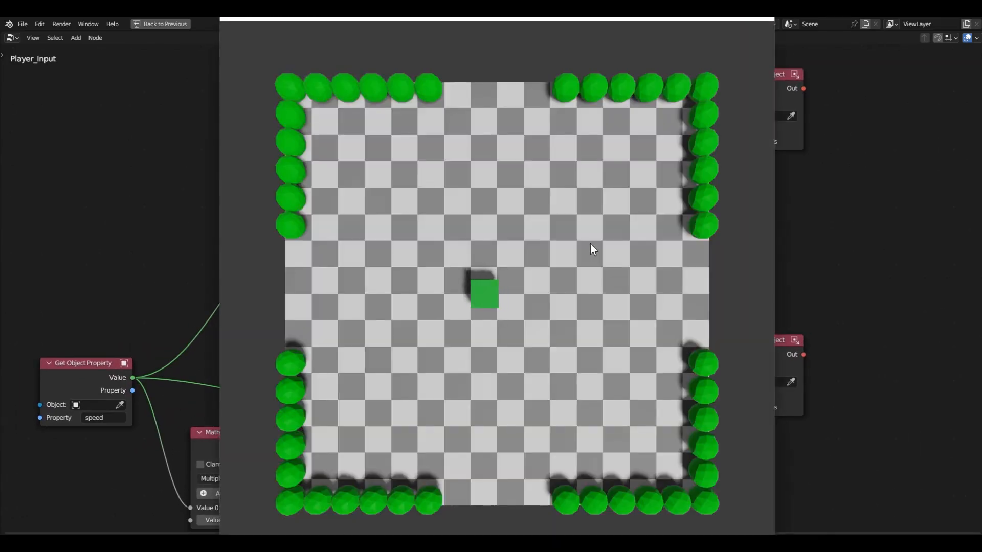
pyautogui.press('w')
pyautogui.press('d')
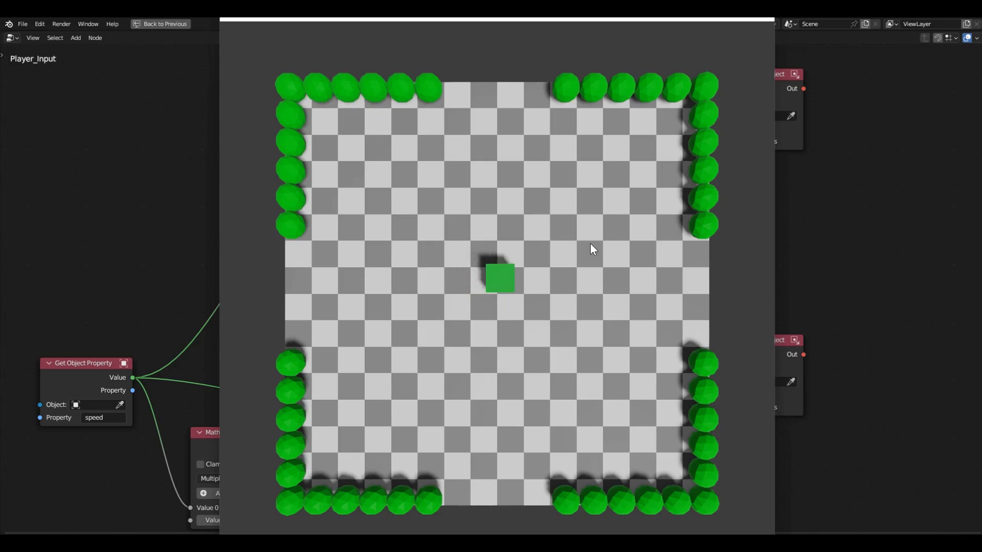
pyautogui.press('s')
pyautogui.press('d')
pyautogui.press('w')
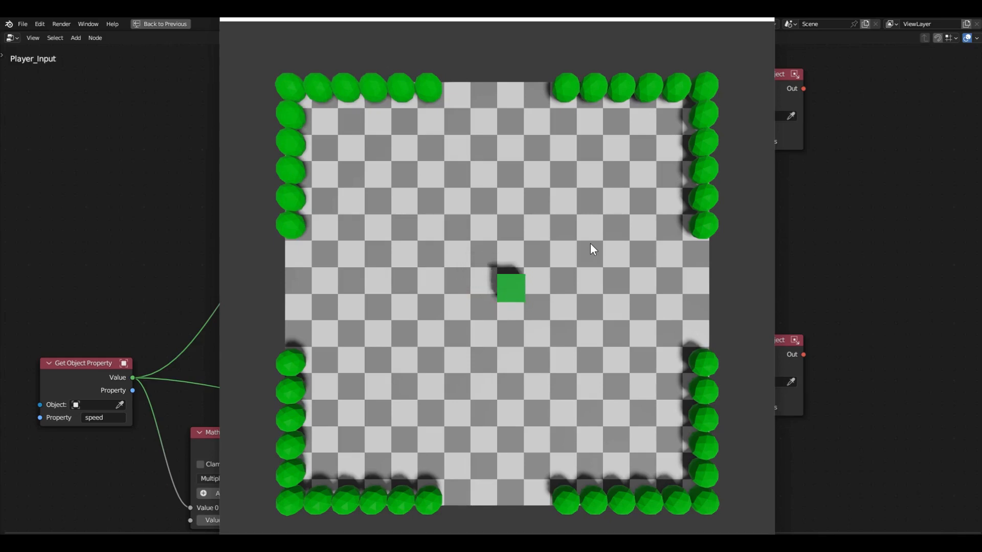
pyautogui.press('a')
pyautogui.press('s')
pyautogui.press('a')
pyautogui.press('Escape')
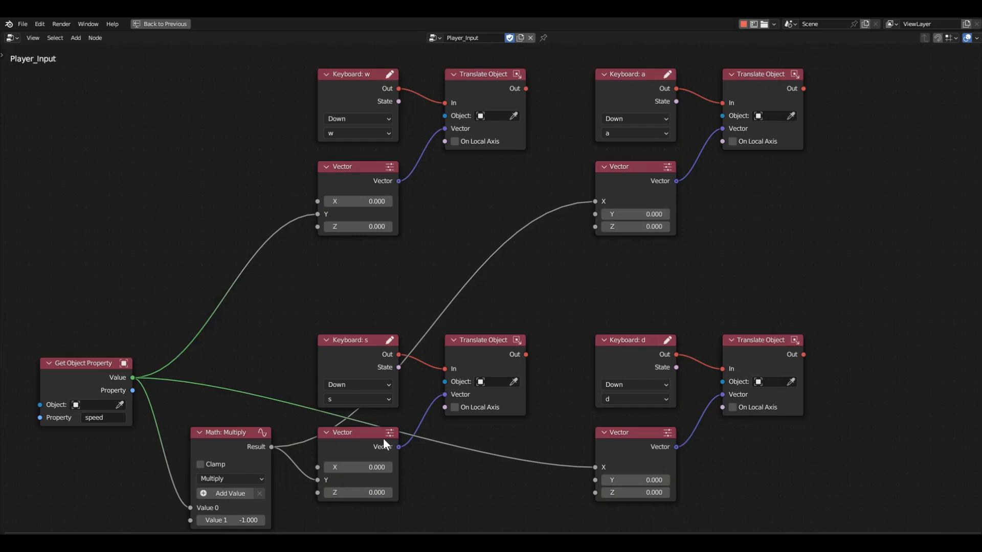
pyautogui.hotkey('ctrl', 'space')
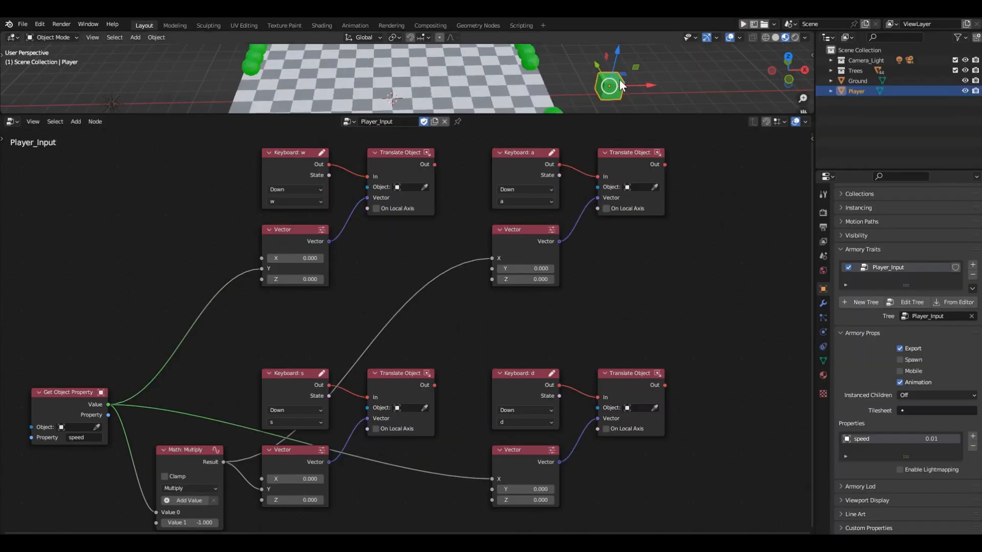
# - Set the Player object's speed property to 0.1 in its Armory properties
pyautogui.doubleClick(933, 441)
pyautogui.write('0.1')
pyautogui.press('Return')
# - Run the game, test the Player cube's movement with the W, A, S and D controls, and close the game window
pyautogui.press('F5')
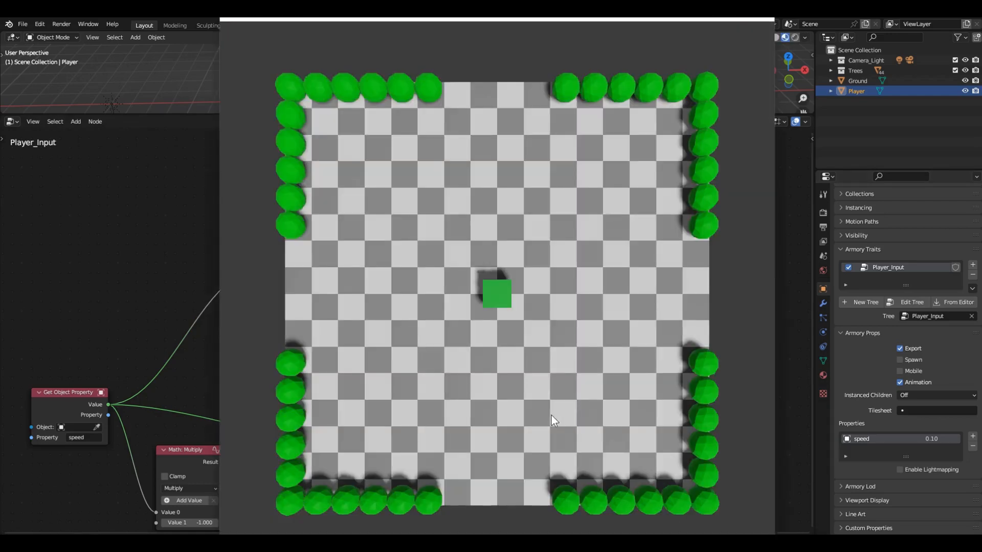
pyautogui.press('a')
pyautogui.press('w')
pyautogui.press('a')
pyautogui.press('s')
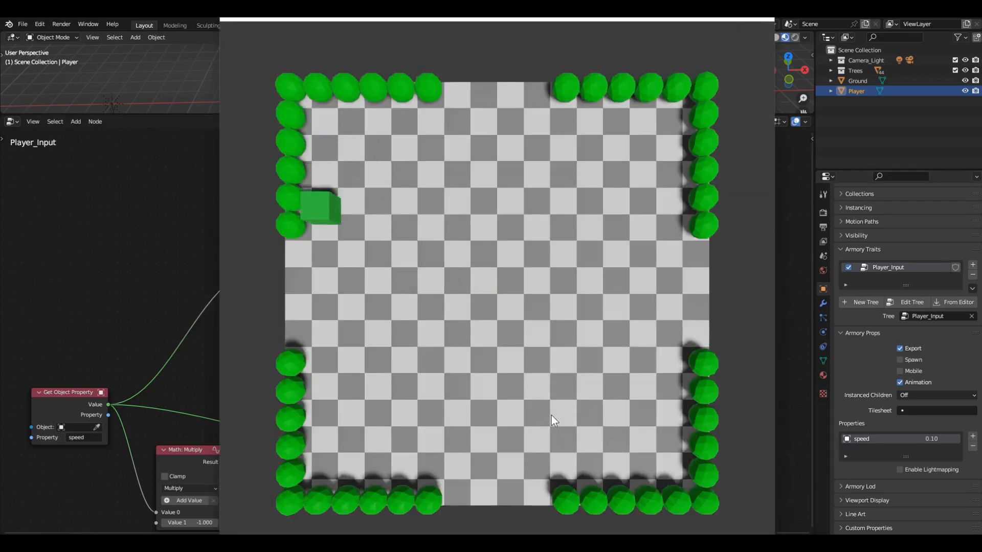
pyautogui.press('d')
pyautogui.press('w')
pyautogui.press('d')
pyautogui.press('w')
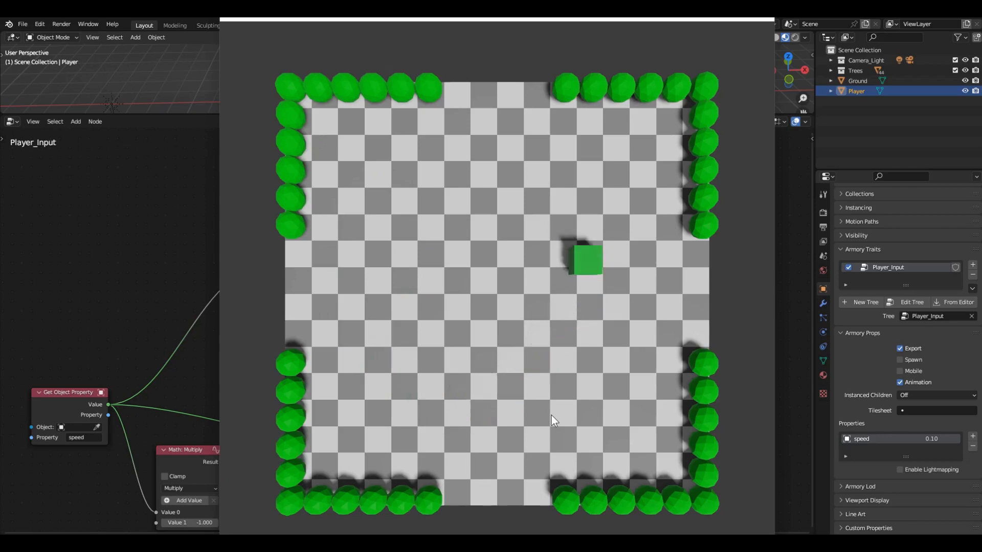
pyautogui.hotkey('alt', 'F4')
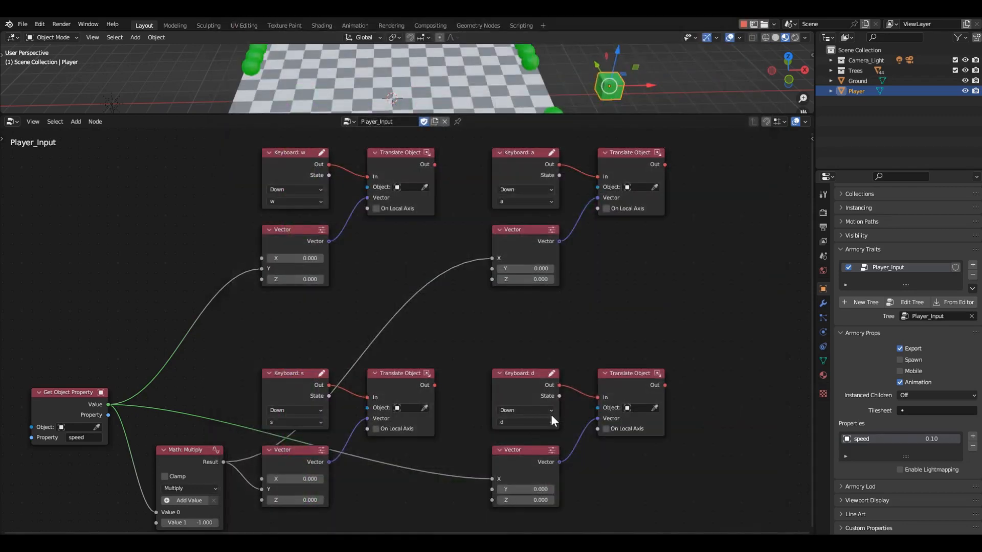
# - Select all nodes of the Player_Input tree as a group, deselect them, and save the Blender file
pyautogui.scroll(-1, 538, 317)
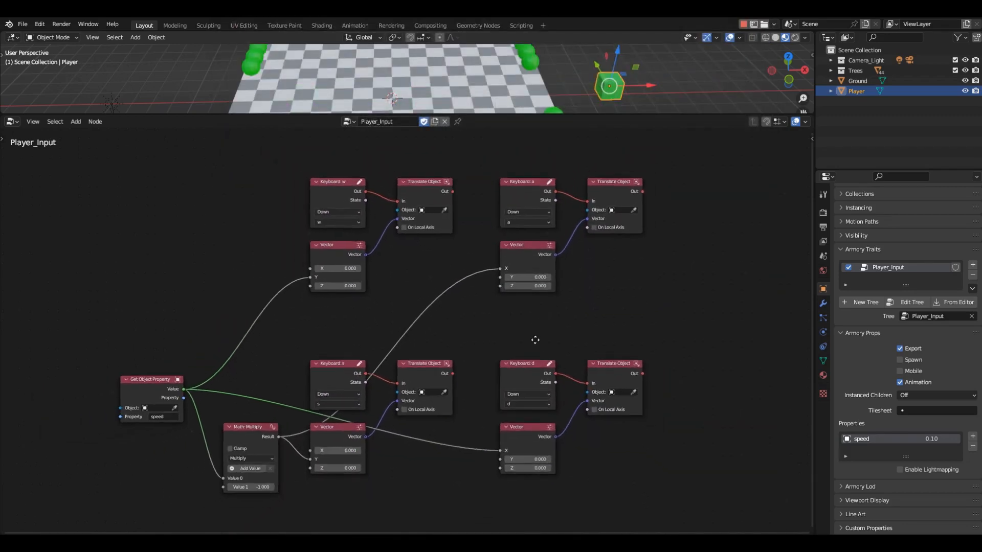
pyautogui.moveTo(95, 162); pyautogui.dragTo(667, 496)
pyautogui.press('g')
pyautogui.click(666, 485)
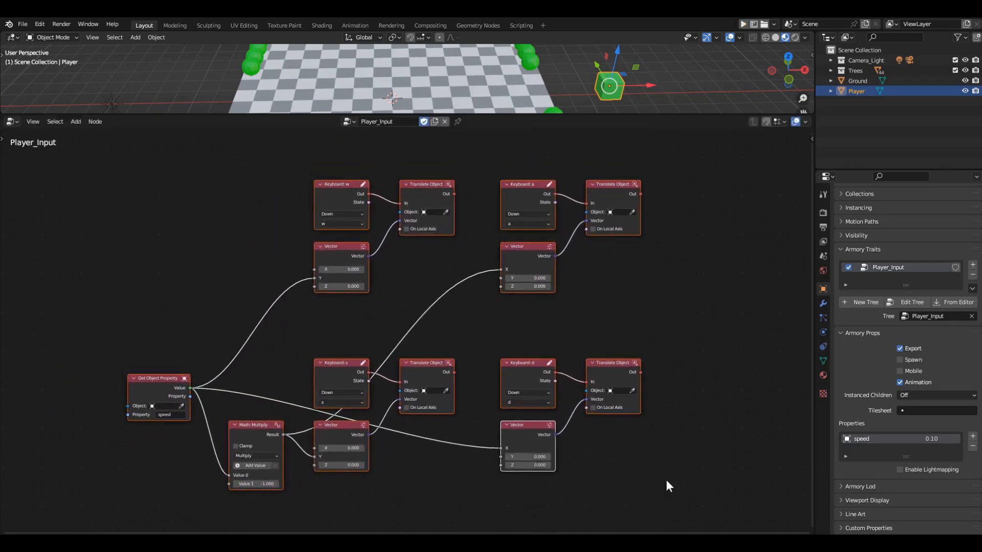
pyautogui.click(666, 481)
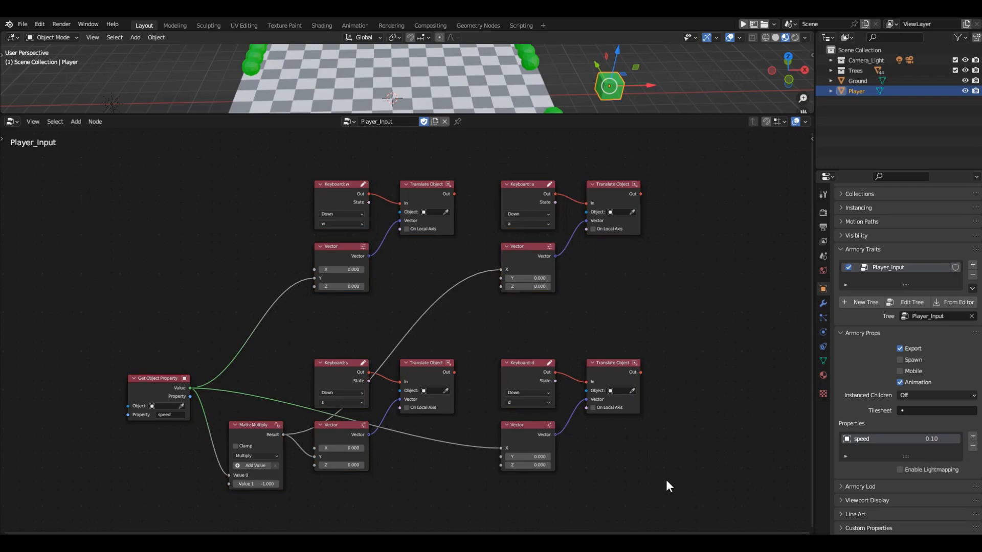
pyautogui.hotkey('ctrl', 's')
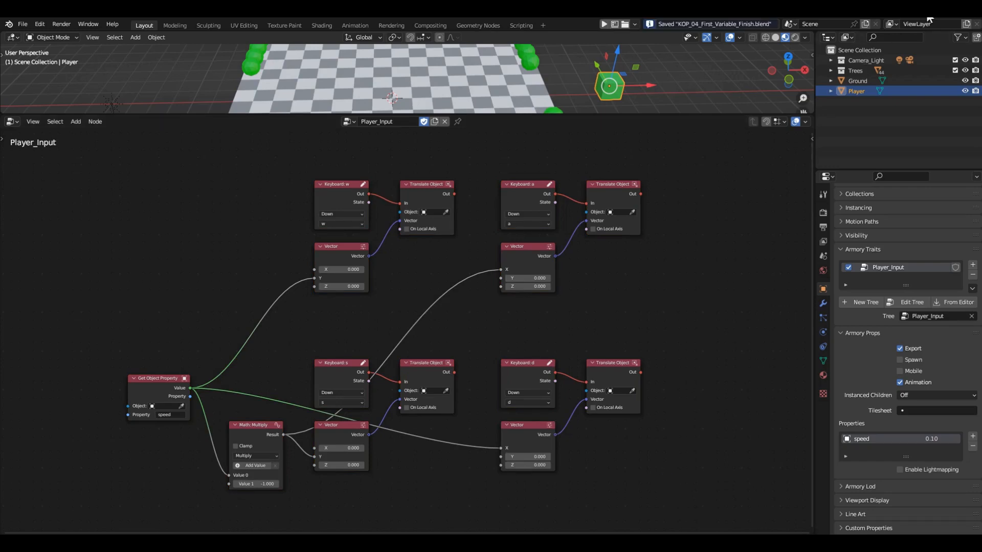